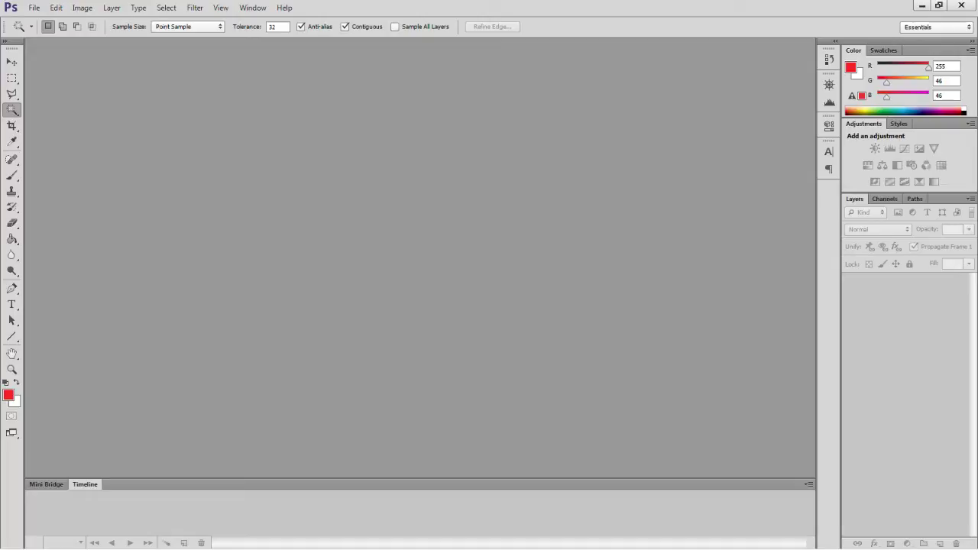
Step: Create a new 2000 by 2000 pixel document named "butts" with a resolution of 72 pixels/inch
{"action": "key", "text": "ctrl+n"}
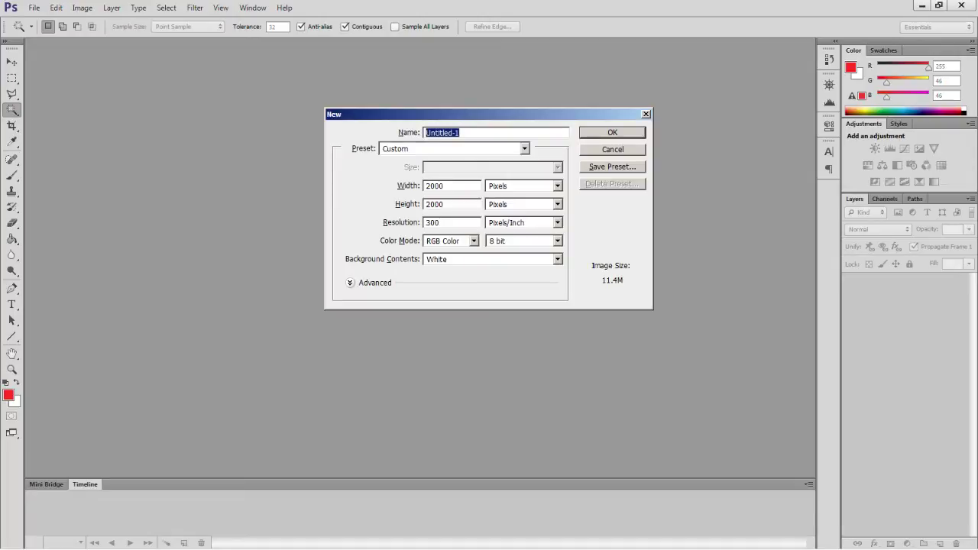
{"action": "type", "text": "butts"}
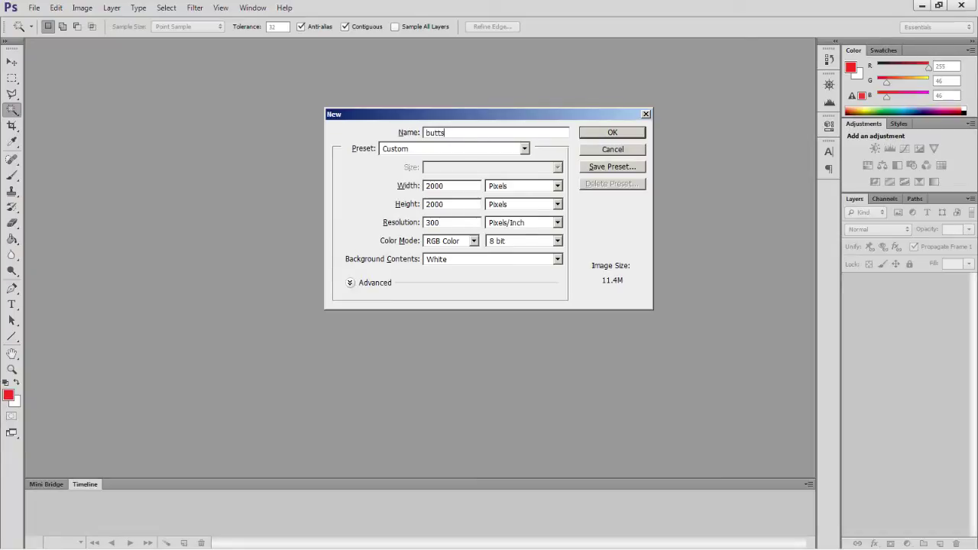
{"action": "left_click_drag", "start_coordinate": [441, 222], "coordinate": [424, 223]}
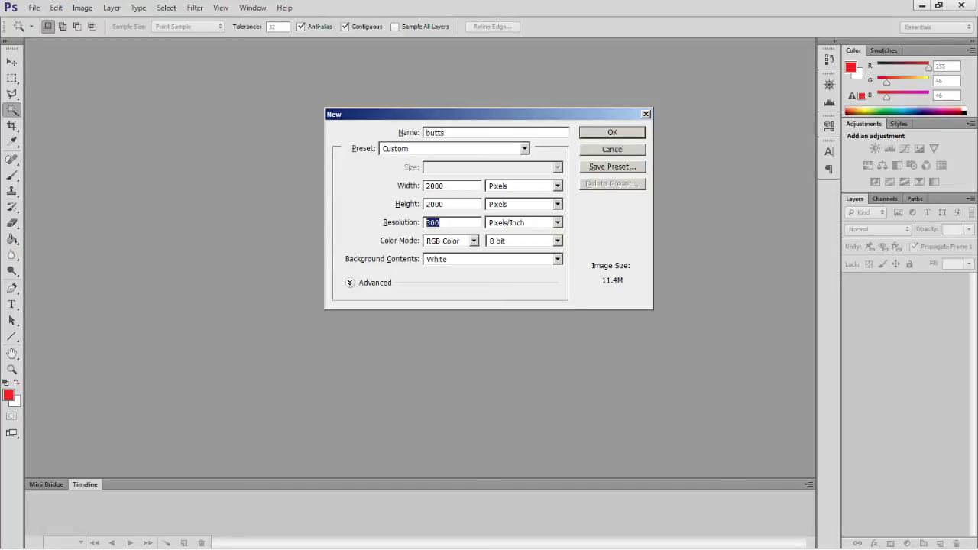
{"action": "type", "text": "72"}
{"action": "left_click", "coordinate": [557, 241]}
{"action": "left_click", "coordinate": [612, 133]}
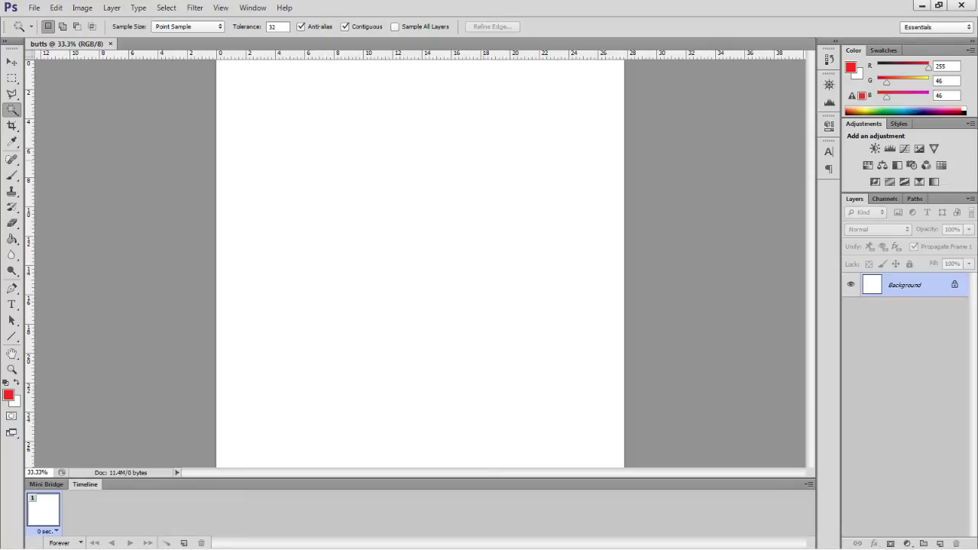
{"action": "scroll", "coordinate": [418, 172], "scroll_direction": "down", "scroll_amount": 2}
{"action": "scroll", "coordinate": [418, 172], "scroll_direction": "up", "scroll_amount": 1}
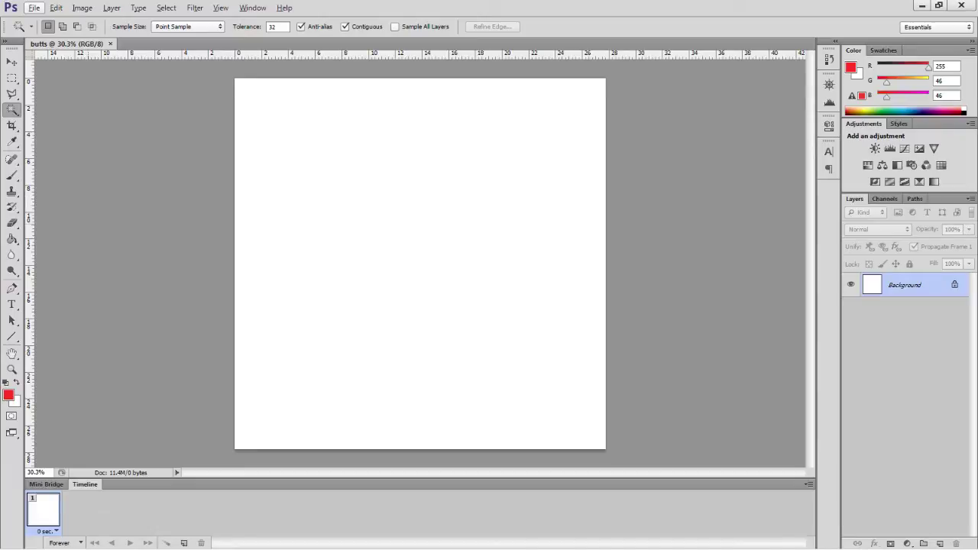
Step: Fill the canvas with green (#4fd455) and convert the background into a regular layer
{"action": "key", "text": "i"}
{"action": "left_click", "coordinate": [9, 395]}
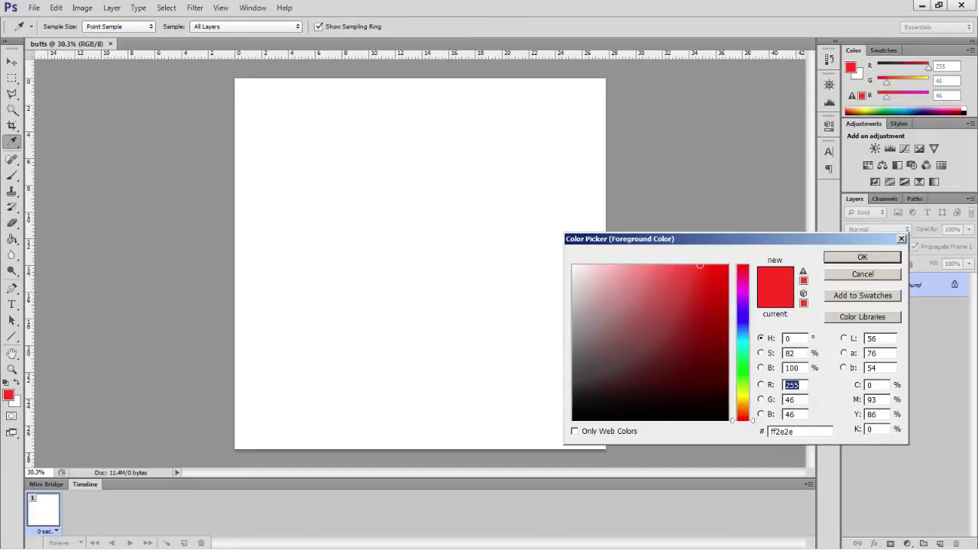
{"action": "left_click", "coordinate": [742, 368]}
{"action": "mouse_move", "coordinate": [673, 335]}
{"action": "left_mouse_down"}
{"action": "mouse_move", "coordinate": [670, 312]}
{"action": "mouse_move", "coordinate": [626, 314]}
{"action": "mouse_move", "coordinate": [626, 290]}
{"action": "mouse_move", "coordinate": [667, 289]}
{"action": "left_mouse_up"}
{"action": "key", "text": "Return"}
{"action": "key", "text": "g"}
{"action": "left_click", "coordinate": [421, 264]}
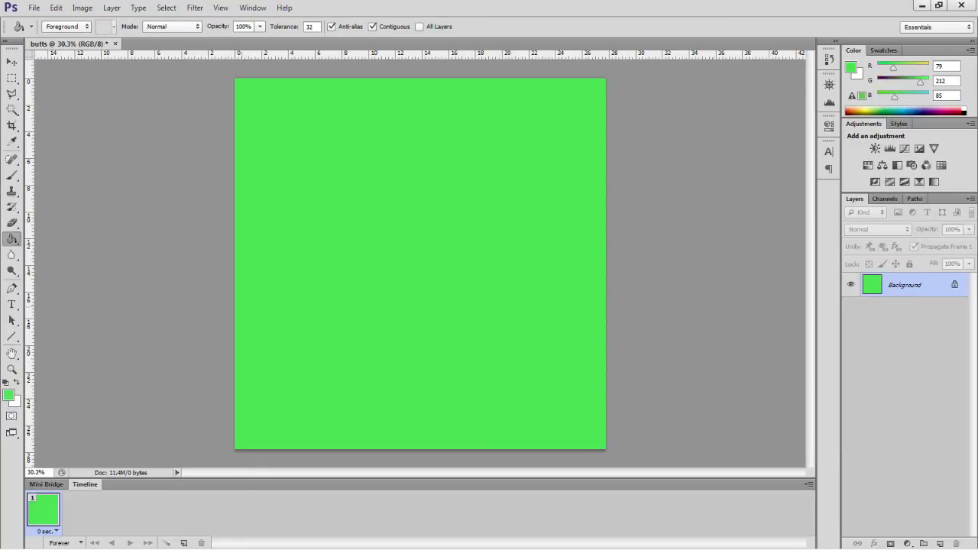
{"action": "double_click", "coordinate": [905, 285]}
{"action": "key", "text": "Return"}
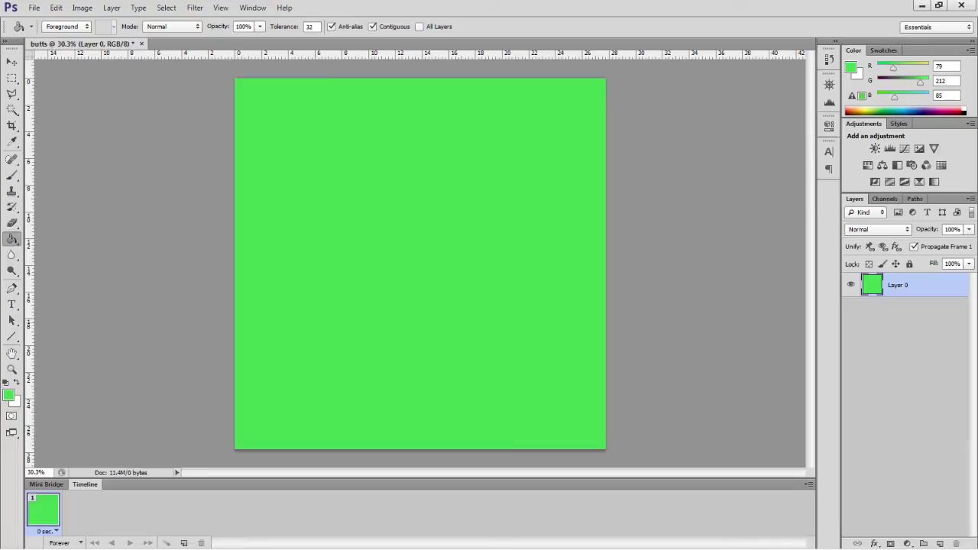
Step: Set the foreground color to pink (#f97490) and add the text "butts" near the canvas center
{"action": "left_click", "coordinate": [8, 395]}
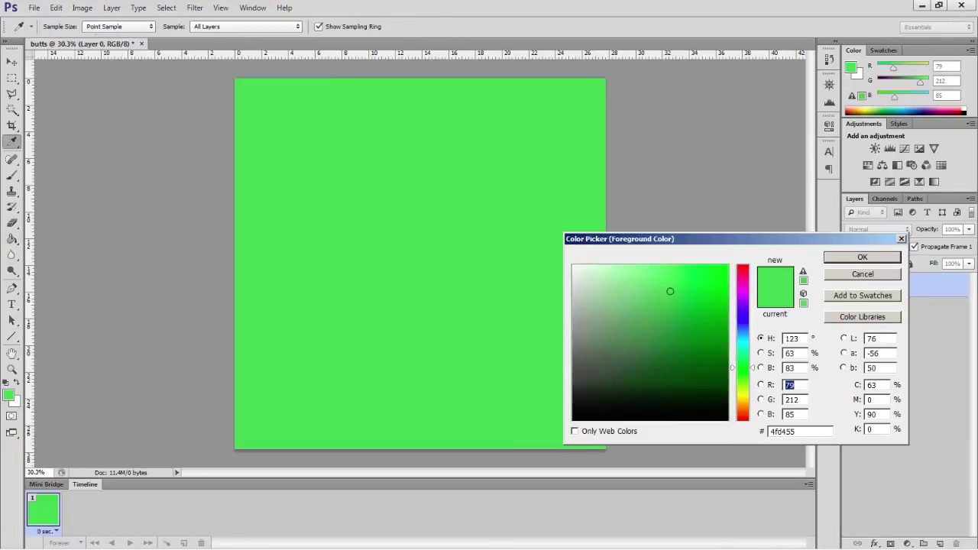
{"action": "left_click", "coordinate": [742, 270]}
{"action": "mouse_move", "coordinate": [677, 282]}
{"action": "left_mouse_down"}
{"action": "mouse_move", "coordinate": [677, 269]}
{"action": "mouse_move", "coordinate": [691, 269]}
{"action": "mouse_move", "coordinate": [655, 268]}
{"action": "left_mouse_up"}
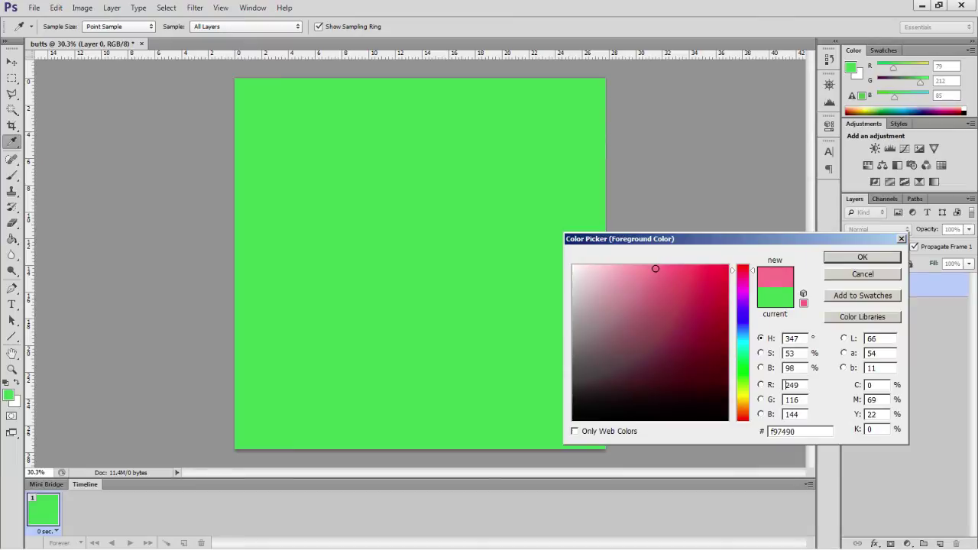
{"action": "left_click", "coordinate": [862, 257]}
{"action": "key", "text": "t"}
{"action": "left_click", "coordinate": [398, 266]}
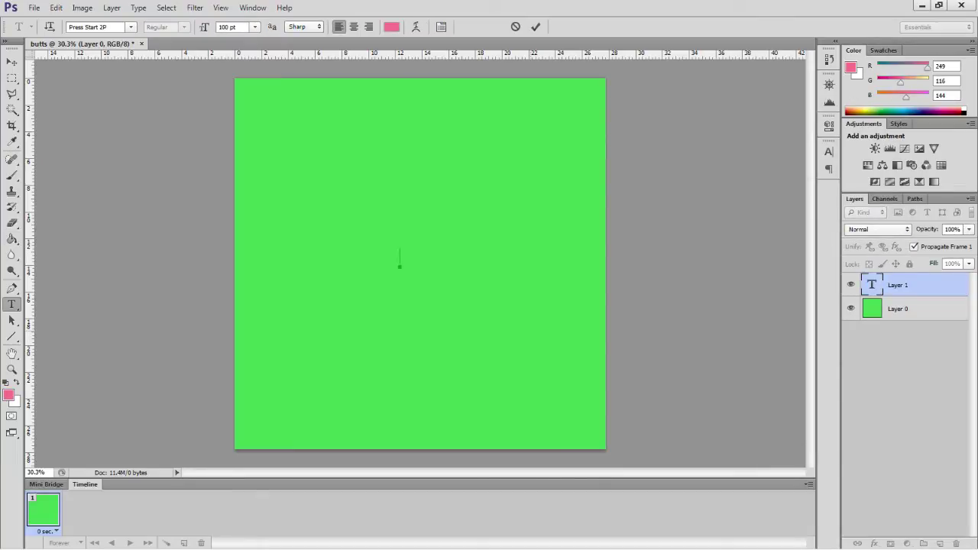
{"action": "type", "text": "butts"}
Step: Enlarge the text to 400 pt and move it so it spans the middle of the canvas
{"action": "key", "text": "ctrl+a"}
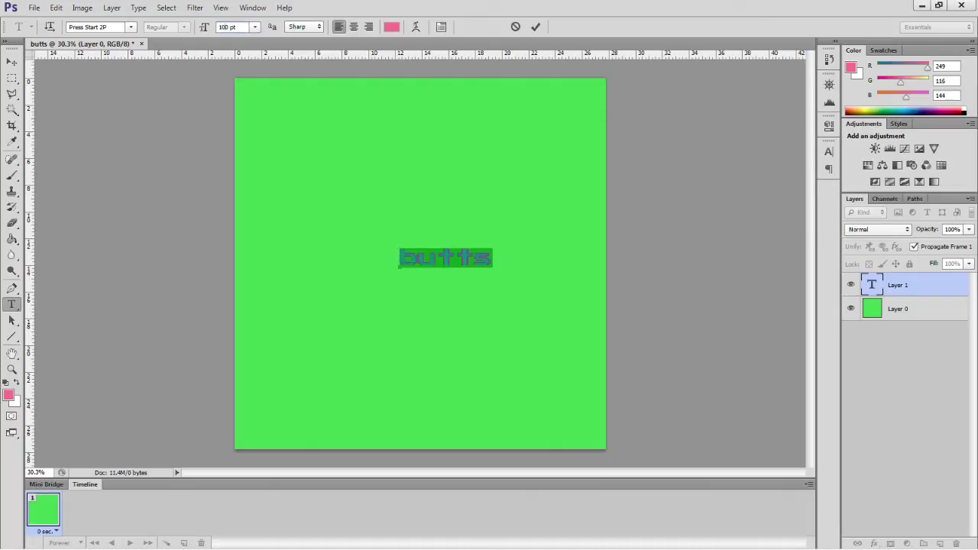
{"action": "key", "text": "BackSpace"}
{"action": "type", "text": "5"}
{"action": "key", "text": "BackSpace"}
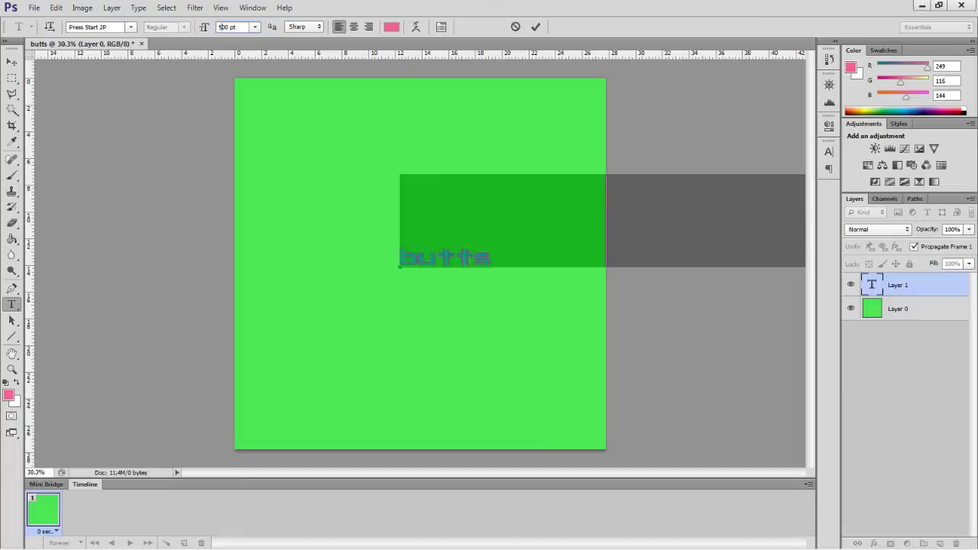
{"action": "type", "text": "4"}
{"action": "left_click", "coordinate": [11, 62]}
{"action": "left_click_drag", "start_coordinate": [526, 216], "coordinate": [370, 245]}
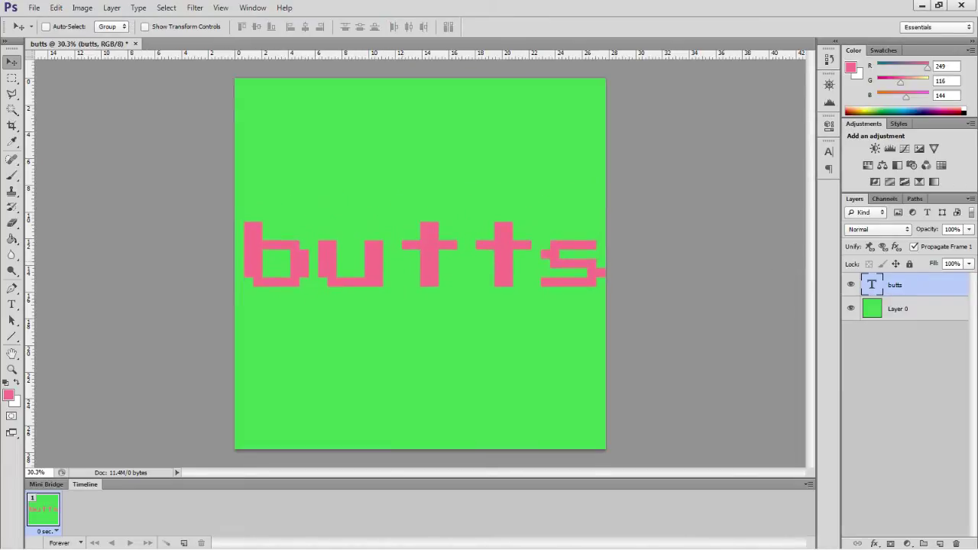
Step: Reduce the text size to 380 pt and center the word horizontally on the canvas
{"action": "key", "text": "t"}
{"action": "left_click", "coordinate": [371, 246]}
{"action": "key", "text": "ctrl+a"}
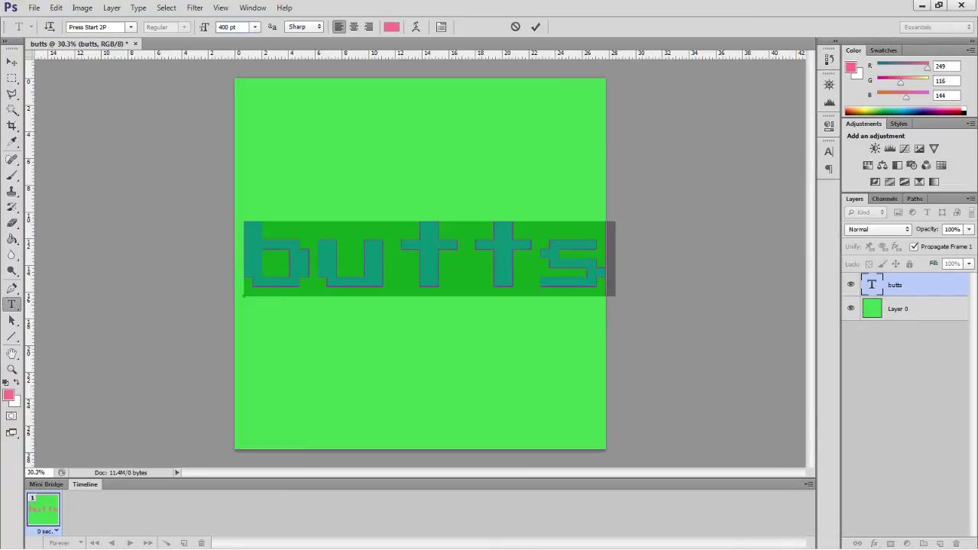
{"action": "key", "text": "BackSpace"}
{"action": "key", "text": "BackSpace"}
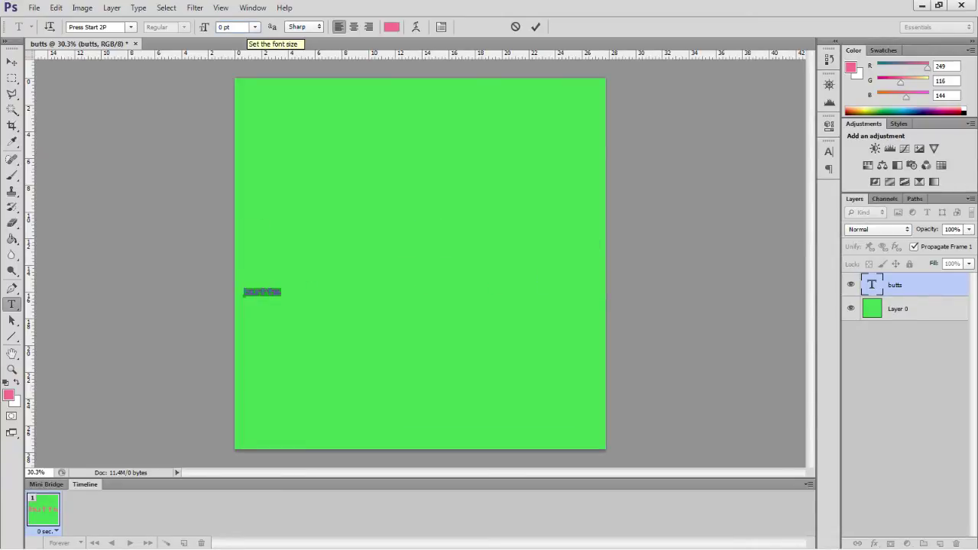
{"action": "type", "text": "38"}
{"action": "left_click", "coordinate": [12, 62]}
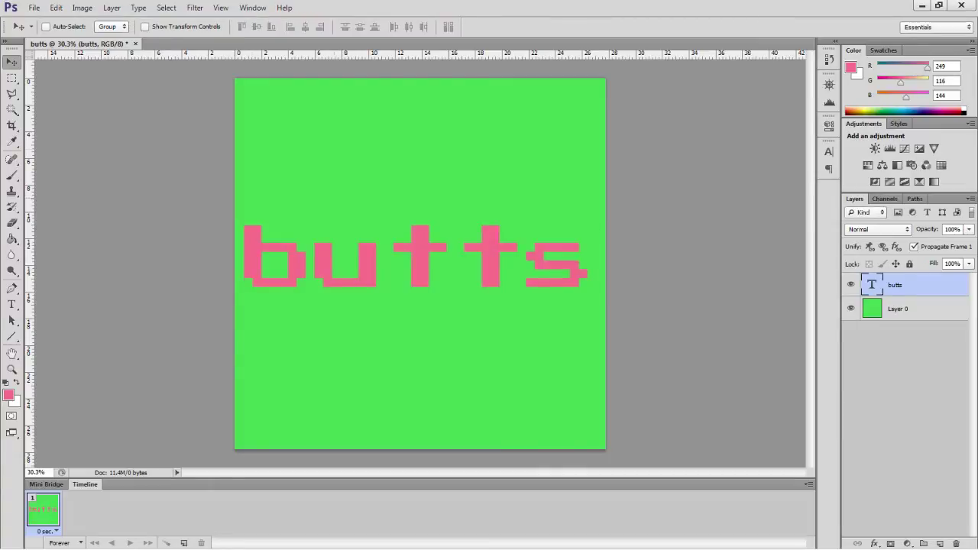
{"action": "mouse_move", "coordinate": [398, 220]}
{"action": "left_mouse_down"}
{"action": "mouse_move", "coordinate": [414, 219]}
{"action": "mouse_move", "coordinate": [403, 220]}
{"action": "left_mouse_up"}
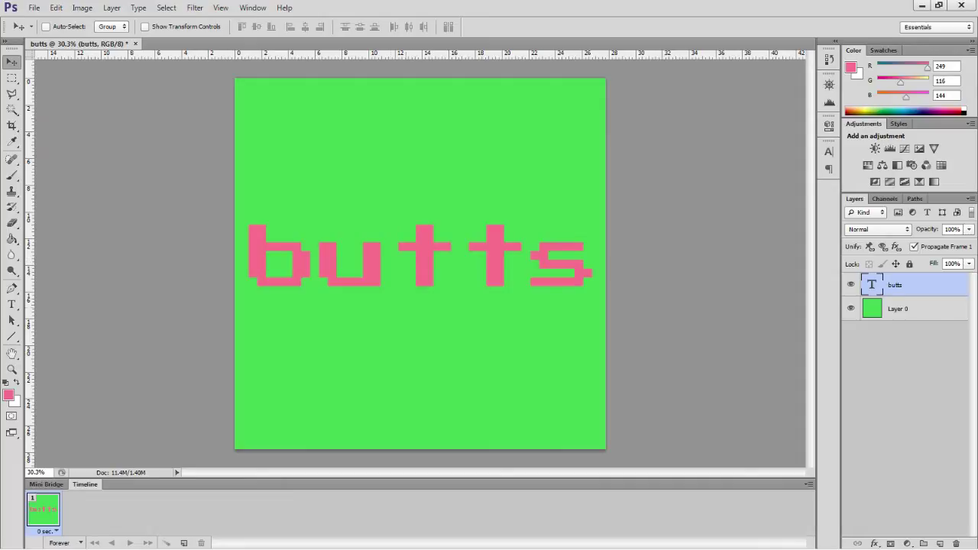
Step: Duplicate the text layer and place the copy below the original in the layer order
{"action": "scroll", "coordinate": [378, 261], "scroll_direction": "up", "scroll_amount": 3}
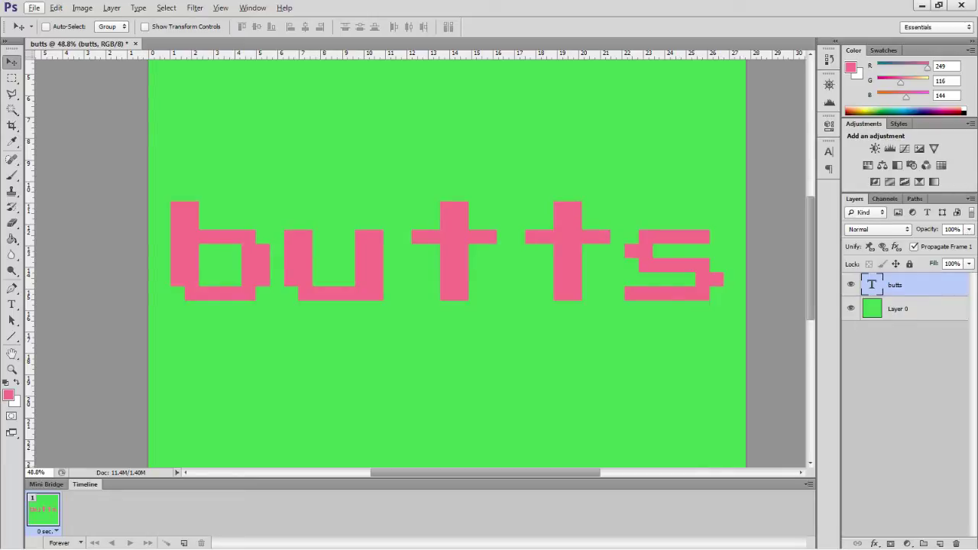
{"action": "key", "text": "ctrl+j"}
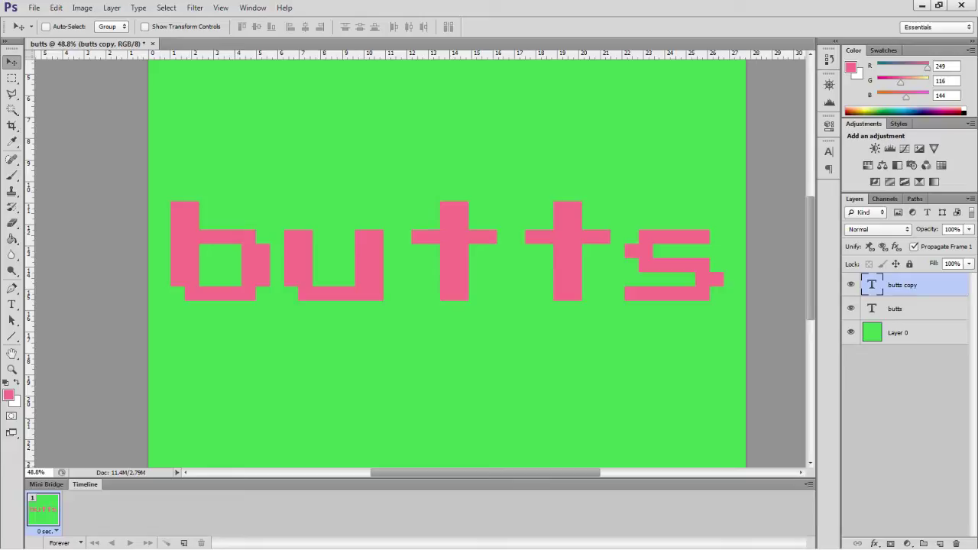
{"action": "right_click", "coordinate": [900, 309]}
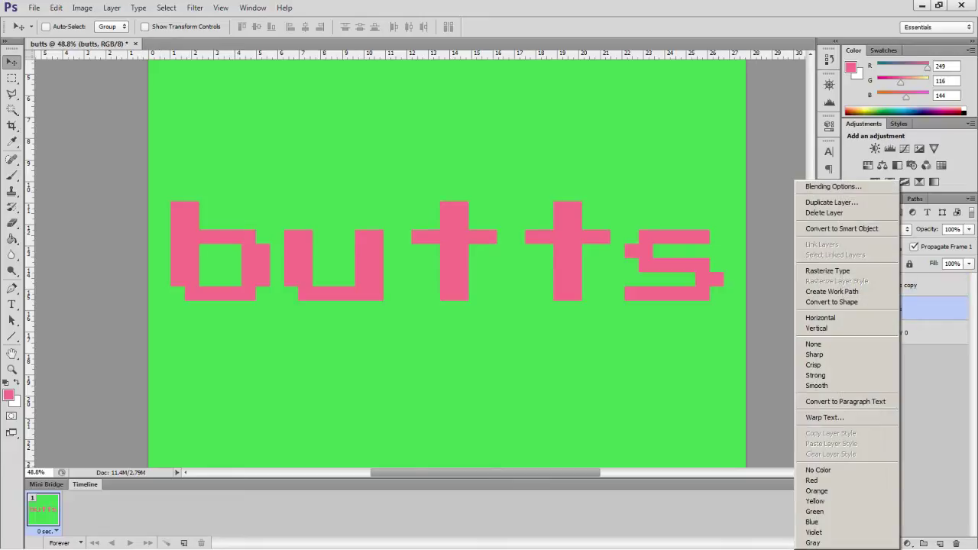
{"action": "left_click", "coordinate": [841, 188]}
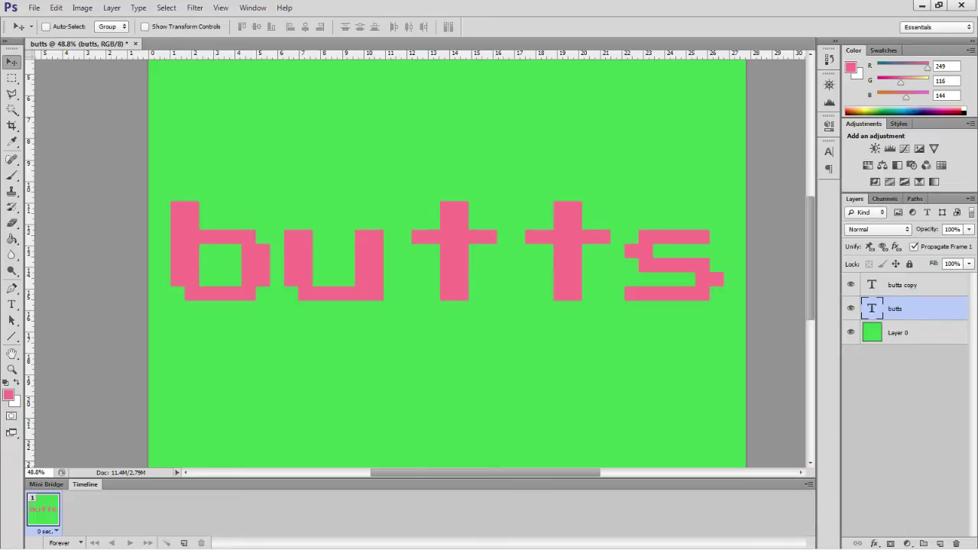
{"action": "left_click_drag", "start_coordinate": [901, 285], "coordinate": [901, 317]}
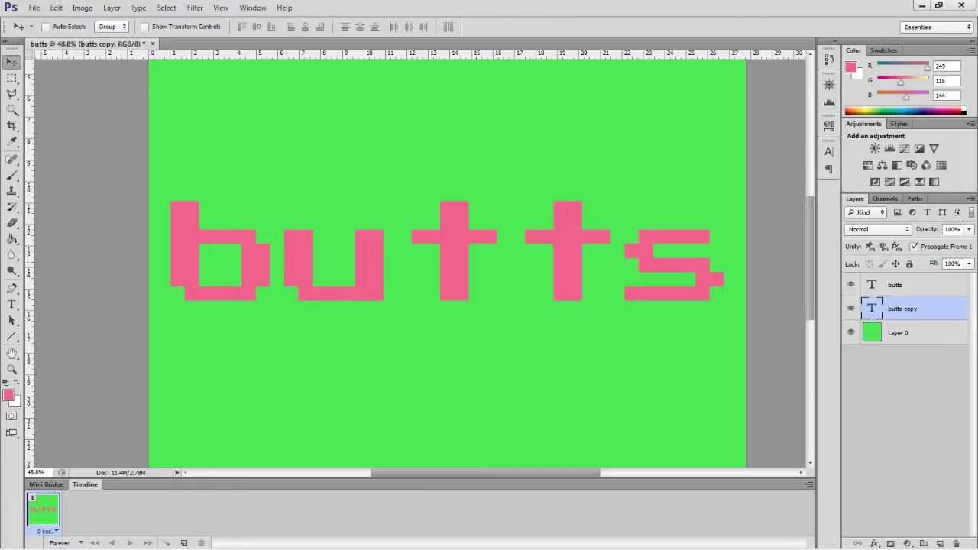
Step: Rasterize the copied text layer and offset it slightly down and to the right behind the original
{"action": "right_click", "coordinate": [898, 309]}
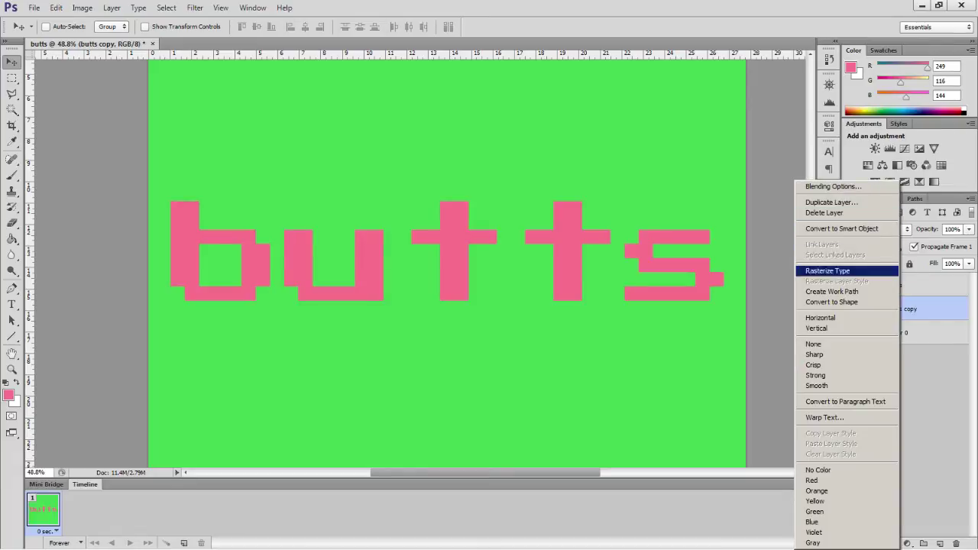
{"action": "key", "text": "Return"}
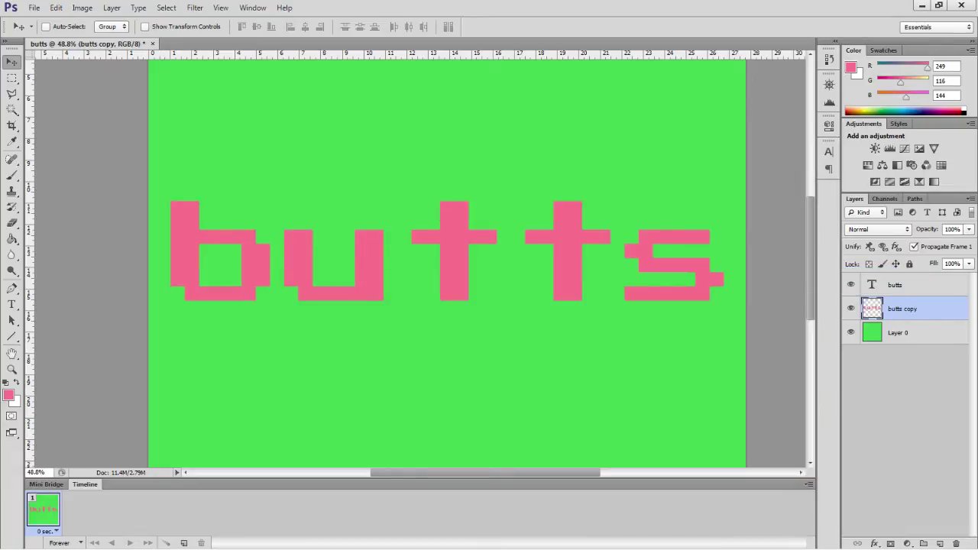
{"action": "left_click", "coordinate": [895, 285]}
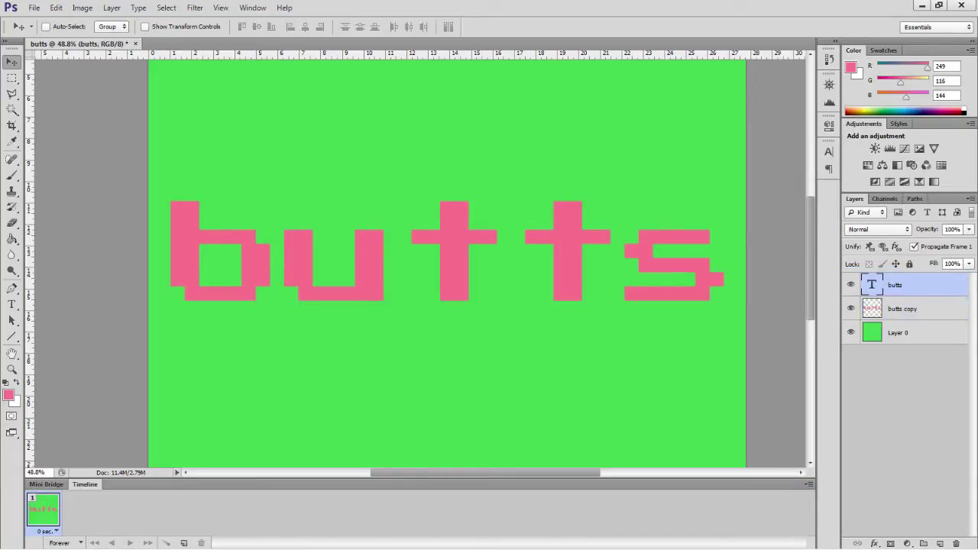
{"action": "left_click", "coordinate": [902, 309]}
{"action": "mouse_move", "coordinate": [575, 264]}
{"action": "left_mouse_down"}
{"action": "mouse_move", "coordinate": [574, 358]}
{"action": "mouse_move", "coordinate": [576, 258]}
{"action": "mouse_move", "coordinate": [581, 272]}
{"action": "left_mouse_up"}
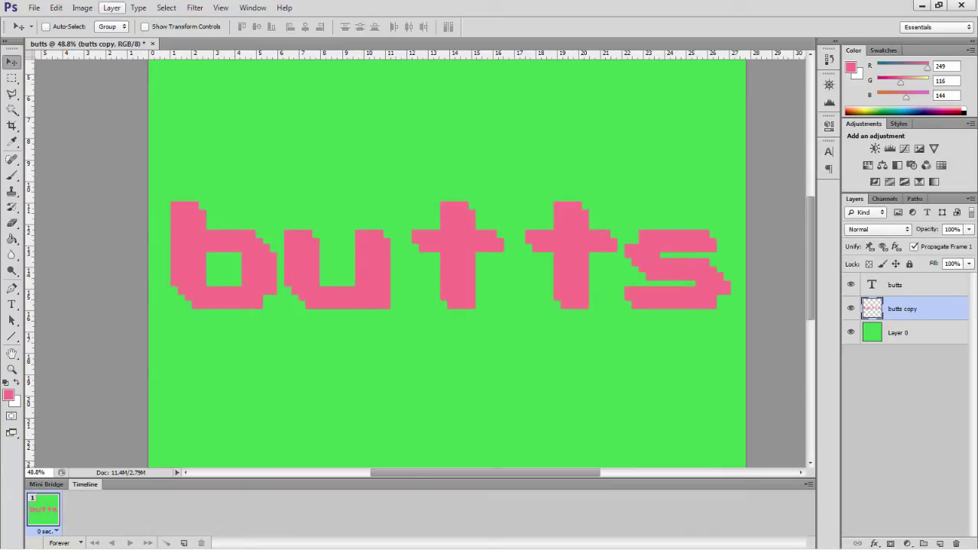
Step: Try darkening the rasterized text copy with a Curves adjustment, pulling the midpoint down to about input 163, output 126
{"action": "left_click", "coordinate": [111, 7]}
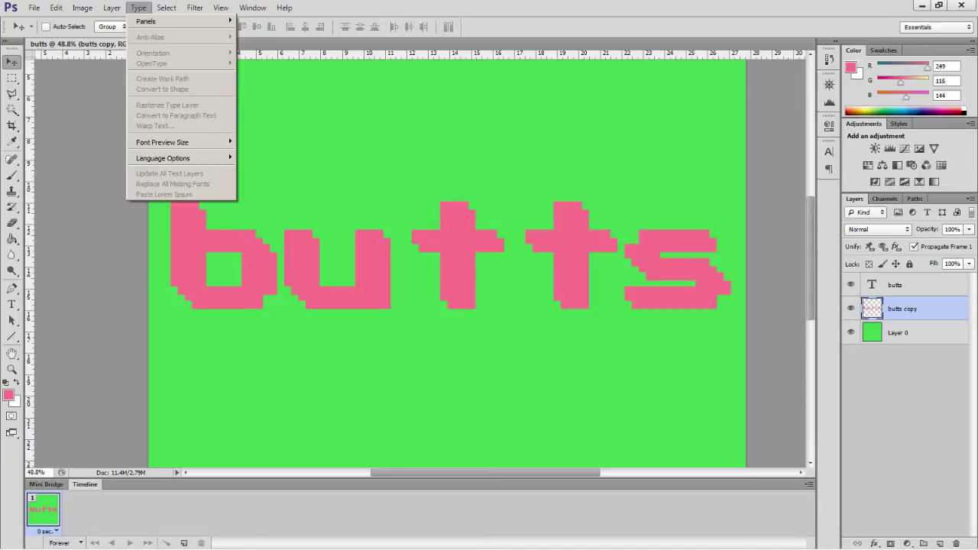
{"action": "key", "text": "Escape"}
{"action": "scroll", "coordinate": [447, 263], "scroll_direction": "up", "scroll_amount": 1}
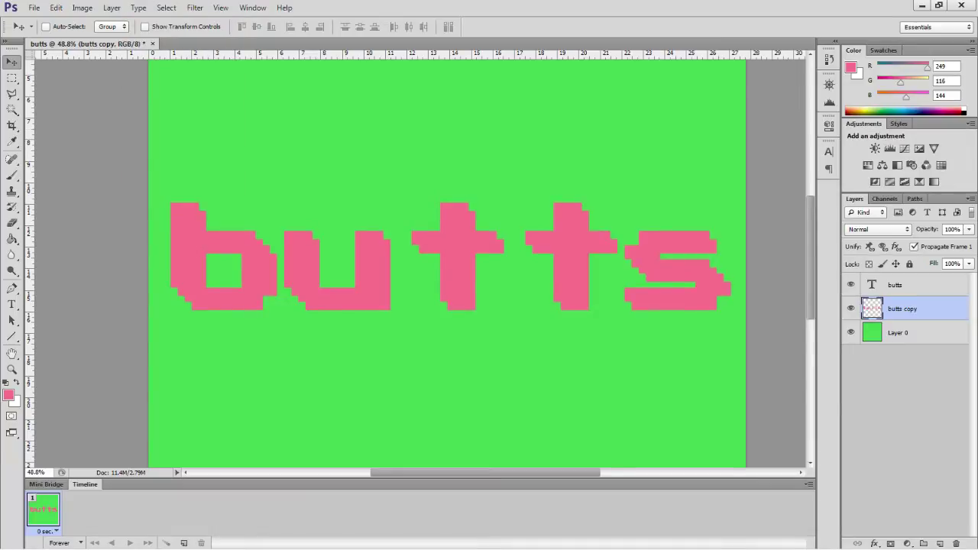
{"action": "left_click", "coordinate": [82, 8]}
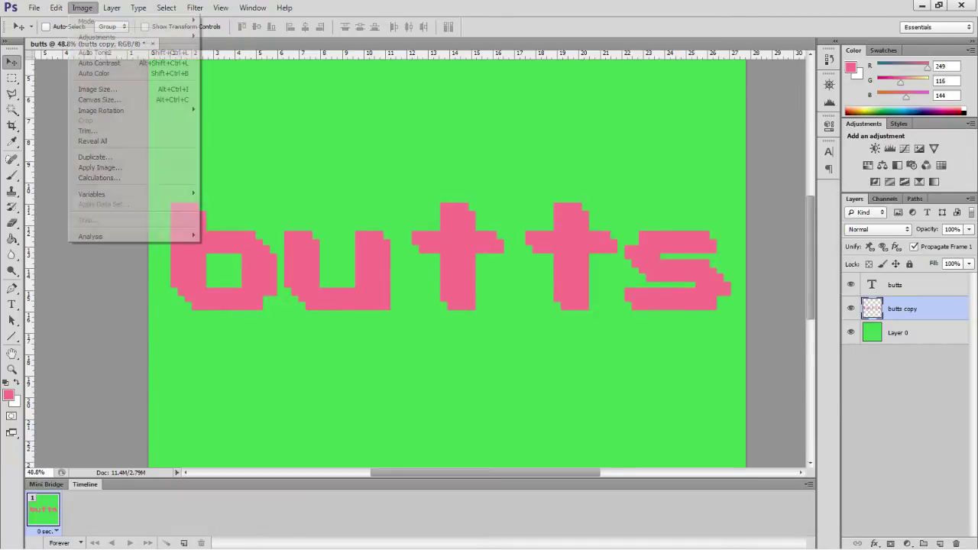
{"action": "mouse_move", "coordinate": [137, 37]}
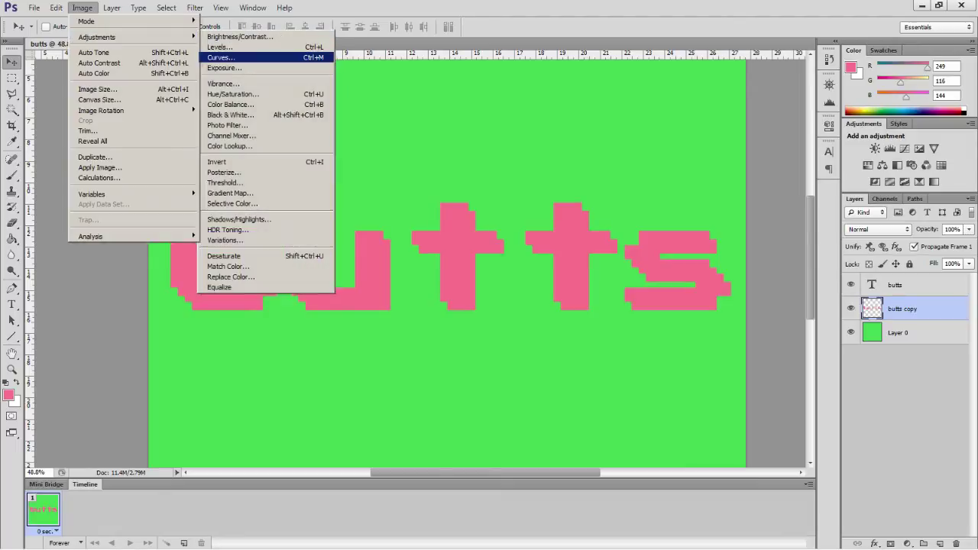
{"action": "left_click", "coordinate": [221, 57]}
{"action": "left_click_drag", "start_coordinate": [535, 78], "coordinate": [737, 88]}
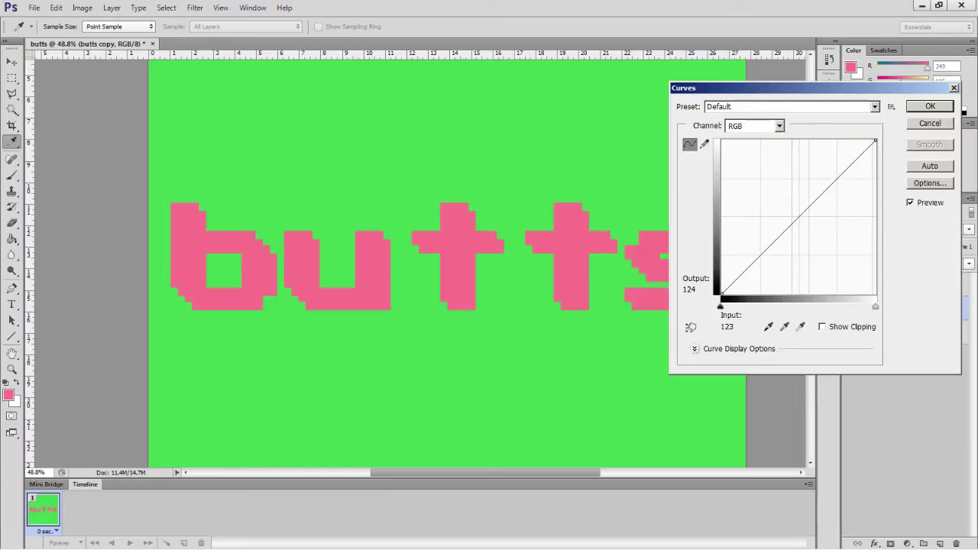
{"action": "mouse_move", "coordinate": [798, 220]}
{"action": "left_mouse_down"}
{"action": "mouse_move", "coordinate": [812, 221]}
{"action": "mouse_move", "coordinate": [841, 258]}
{"action": "mouse_move", "coordinate": [780, 193]}
{"action": "mouse_move", "coordinate": [808, 223]}
{"action": "left_mouse_up"}
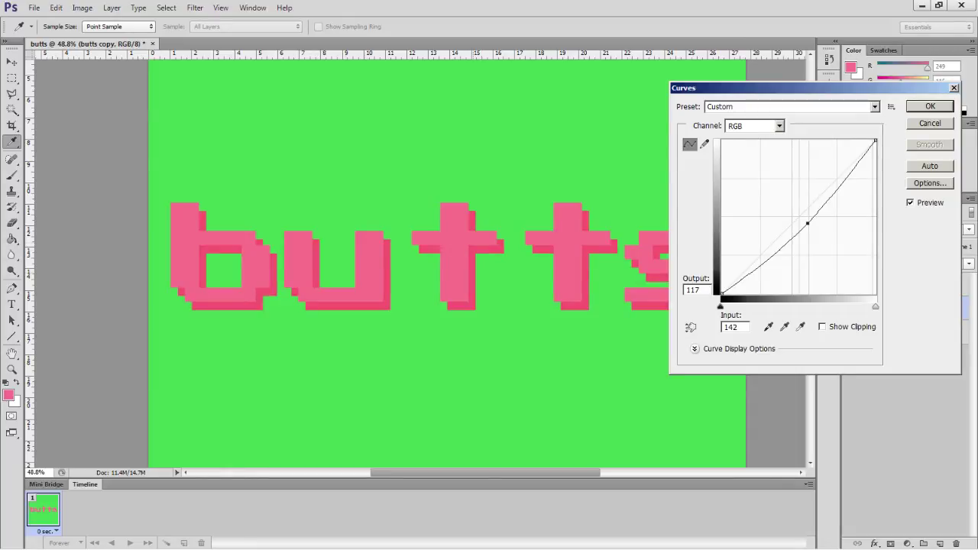
{"action": "mouse_move", "coordinate": [808, 223]}
{"action": "left_mouse_down"}
{"action": "mouse_move", "coordinate": [828, 235]}
{"action": "mouse_move", "coordinate": [819, 217]}
{"action": "left_mouse_up"}
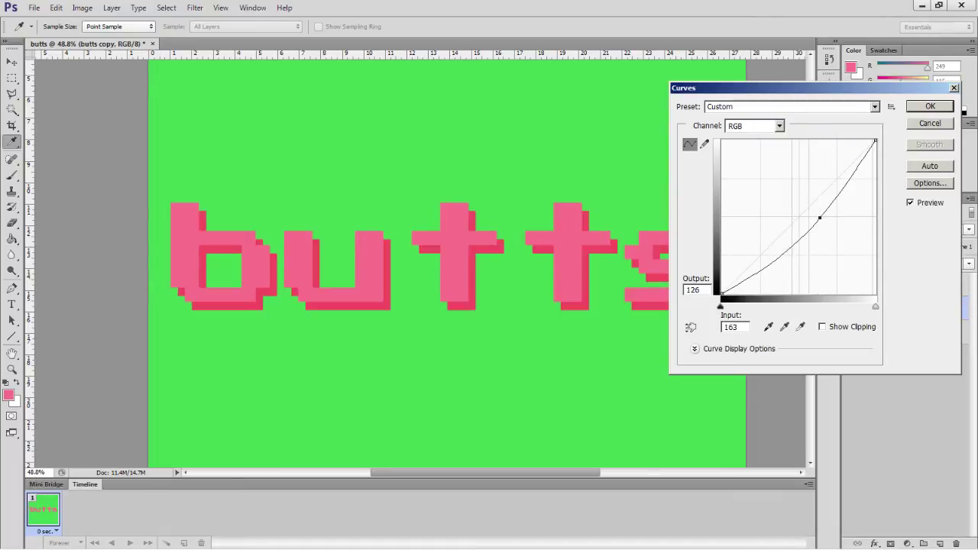
{"action": "left_click_drag", "start_coordinate": [819, 218], "coordinate": [819, 219]}
{"action": "key", "text": "Return"}
Step: Move the rasterized copy back up and to the left to line up with the original text
{"action": "key", "text": "v"}
{"action": "left_click_drag", "start_coordinate": [677, 261], "coordinate": [669, 253]}
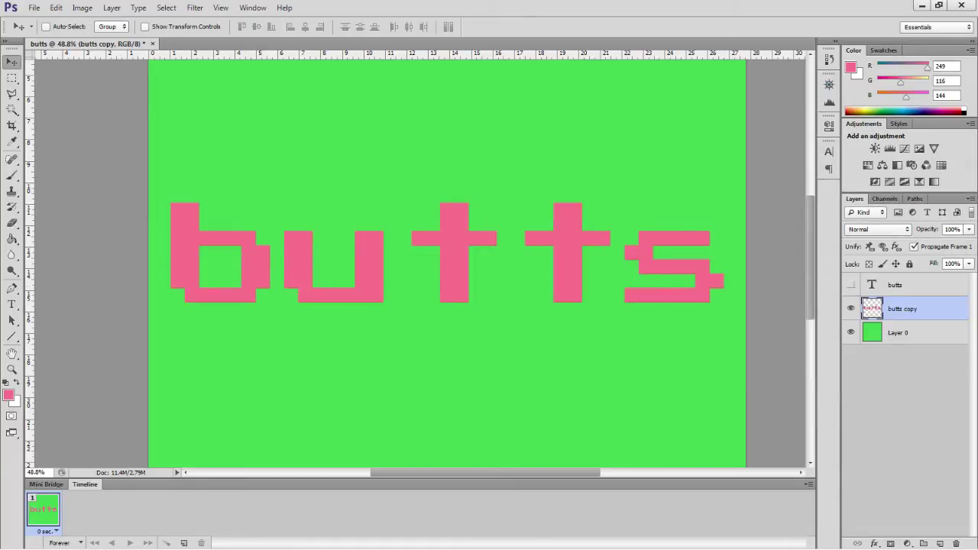
Step: Make the original butts text layer visible above the rasterized copy
{"action": "left_click", "coordinate": [851, 285]}
{"action": "left_click", "coordinate": [850, 285]}
{"action": "scroll", "coordinate": [419, 264], "scroll_direction": "up", "scroll_amount": 3}
{"action": "scroll", "coordinate": [419, 264], "scroll_direction": "down", "scroll_amount": 2}
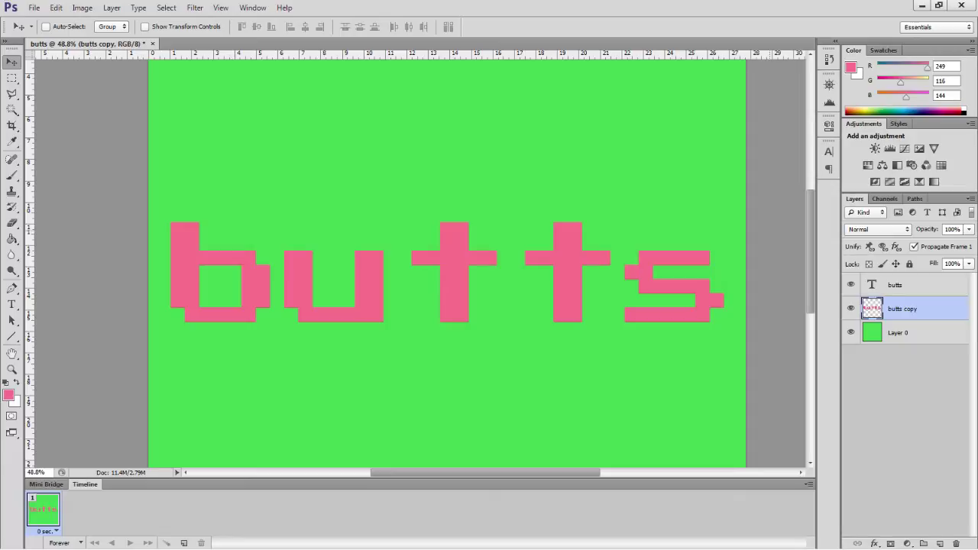
Step: Duplicate the rasterized copy with the repeated offset transform, up to butts copy 30, to build a diagonal extrusion behind the text
{"action": "key", "text": "ctrl+alt+shift+t"}
{"action": "key", "text": "ctrl+alt+shift+t"}
{"action": "key", "text": "ctrl+alt+shift+t"}
{"action": "key", "text": "ctrl+alt+shift+t"}
{"action": "key", "text": "ctrl+alt+shift+t"}
{"action": "key", "text": "ctrl+alt+shift+t"}
{"action": "key", "text": "ctrl+alt+shift+t"}
{"action": "key", "text": "ctrl+alt+shift+t"}
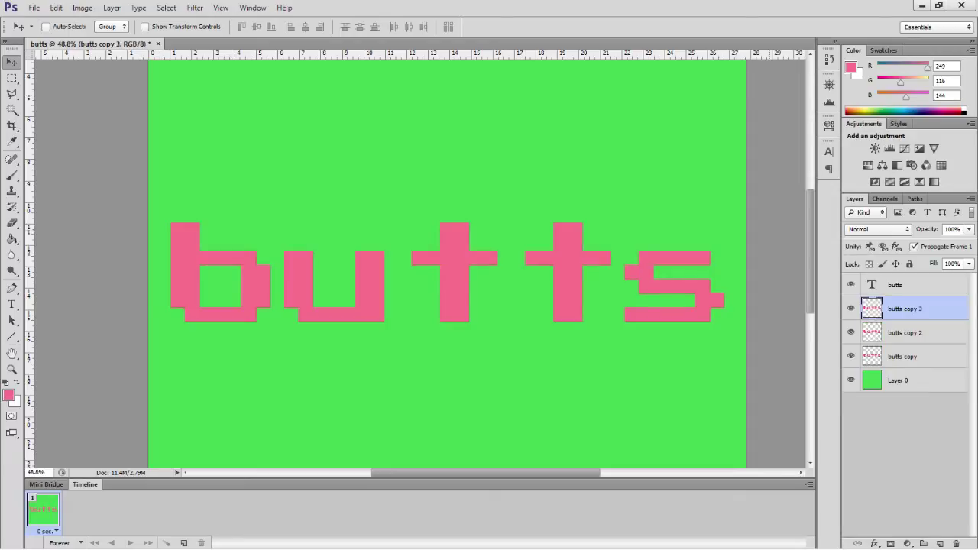
{"action": "key", "text": "ctrl+alt+shift+t"}
{"action": "key", "text": "ctrl+alt+shift+t"}
{"action": "key", "text": "ctrl+alt+shift+t"}
{"action": "key", "text": "ctrl+alt+shift+t"}
{"action": "key", "text": "ctrl+alt+shift+t"}
{"action": "key", "text": "ctrl+alt+shift+t"}
{"action": "key", "text": "ctrl+alt+shift+t"}
{"action": "key", "text": "ctrl+alt+shift+t"}
{"action": "key", "text": "ctrl+alt+shift+t"}
{"action": "key", "text": "ctrl+alt+shift+t"}
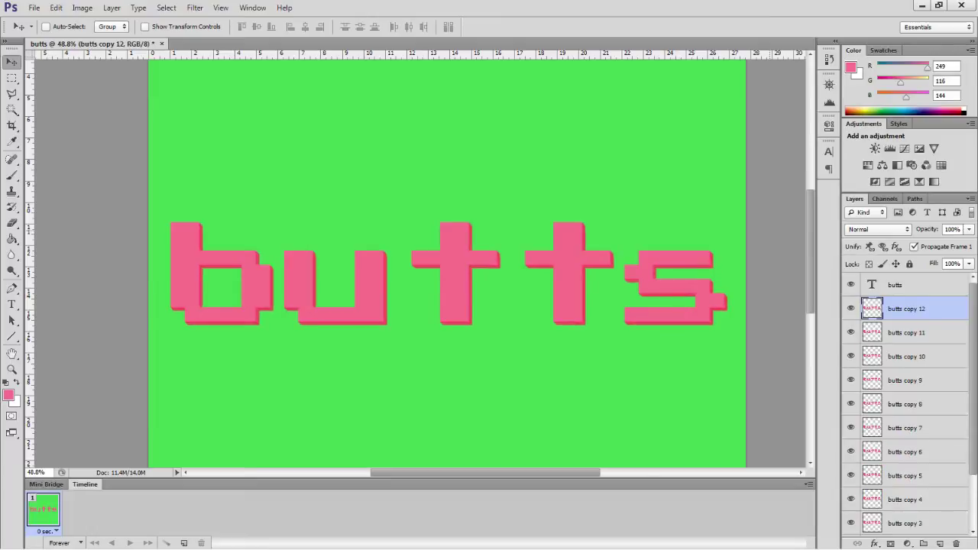
{"action": "key", "text": "ctrl+alt+shift+t"}
{"action": "key", "text": "ctrl+alt+shift+t"}
{"action": "key", "text": "ctrl+alt+shift+t"}
{"action": "key", "text": "ctrl+alt+shift+t"}
{"action": "key", "text": "ctrl+alt+shift+t"}
{"action": "key", "text": "ctrl+alt+shift+t"}
{"action": "key", "text": "ctrl+alt+shift+t"}
{"action": "key", "text": "ctrl+alt+shift+t"}
{"action": "key", "text": "ctrl+alt+shift+t"}
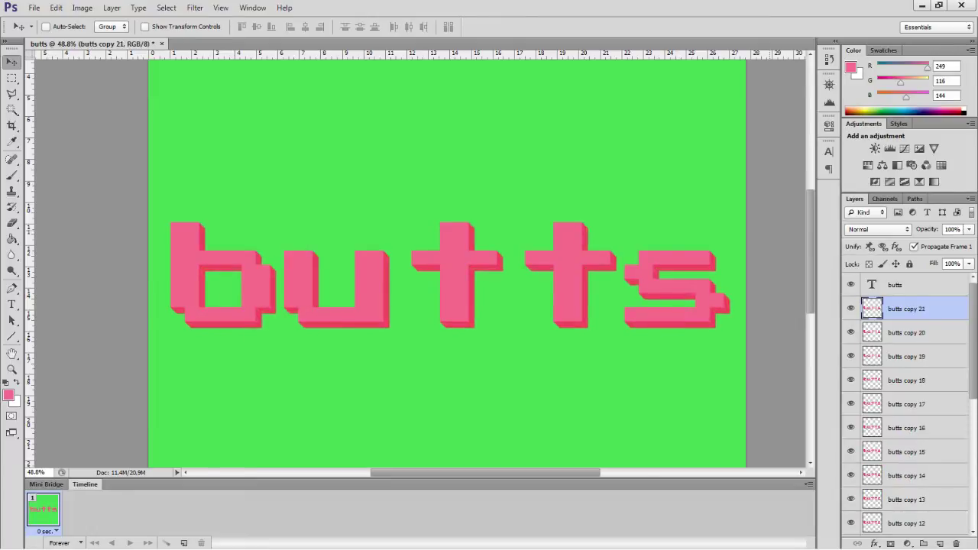
{"action": "key", "text": "ctrl+alt+shift+t"}
{"action": "key", "text": "ctrl+alt+shift+t"}
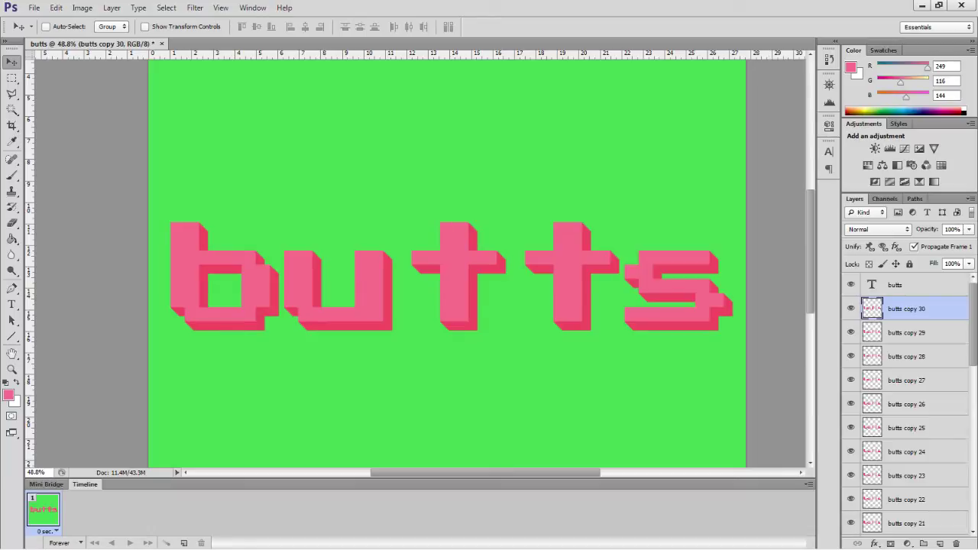
Step: Select every rasterized layer from butts copy 30 down to butts copy and merge them into a single layer
{"action": "left_click", "coordinate": [906, 285]}
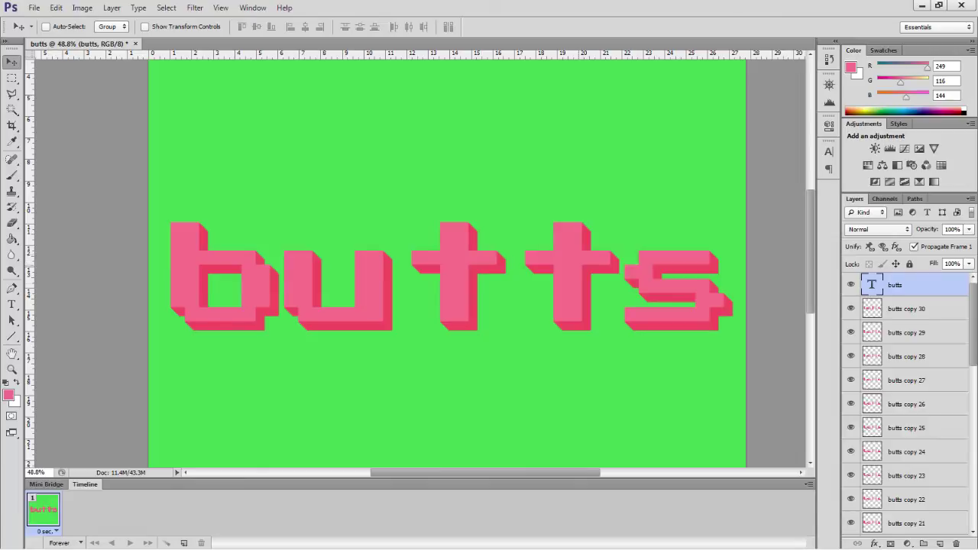
{"action": "left_click", "coordinate": [906, 308]}
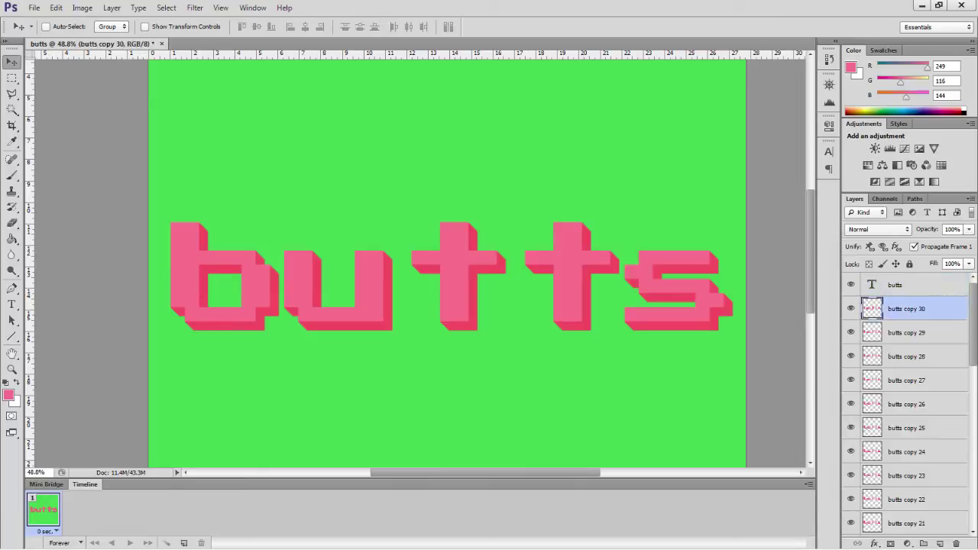
{"action": "scroll", "coordinate": [905, 405], "scroll_direction": "down", "scroll_amount": 10}
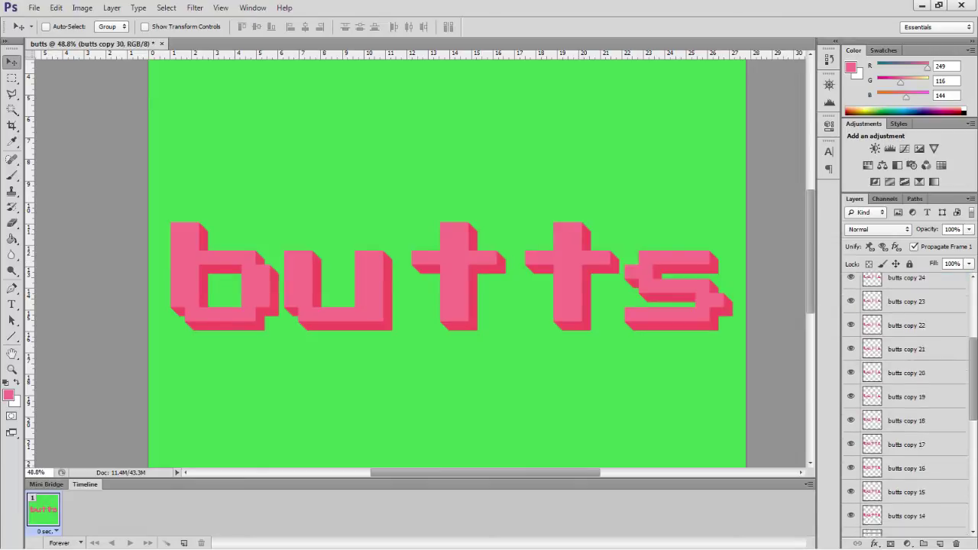
{"action": "scroll", "coordinate": [906, 405], "scroll_direction": "up", "scroll_amount": 10}
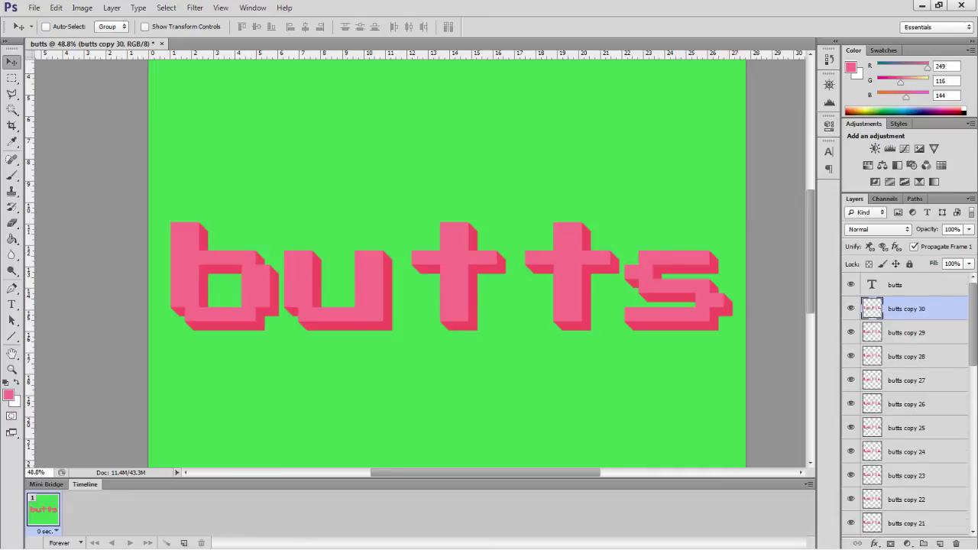
{"action": "scroll", "coordinate": [905, 405], "scroll_direction": "down", "scroll_amount": 10}
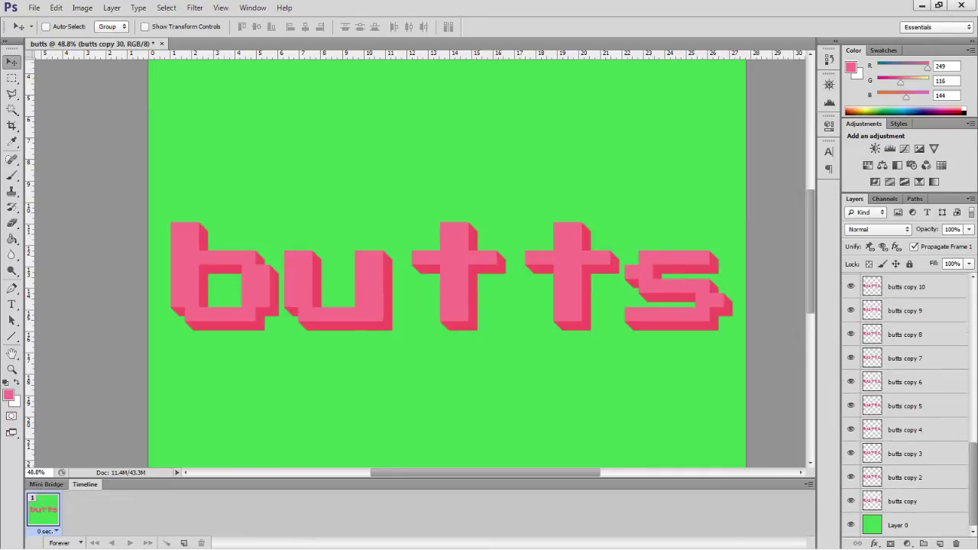
{"action": "left_click", "coordinate": [905, 501], "text": "shift"}
{"action": "scroll", "coordinate": [906, 405], "scroll_direction": "up", "scroll_amount": 10}
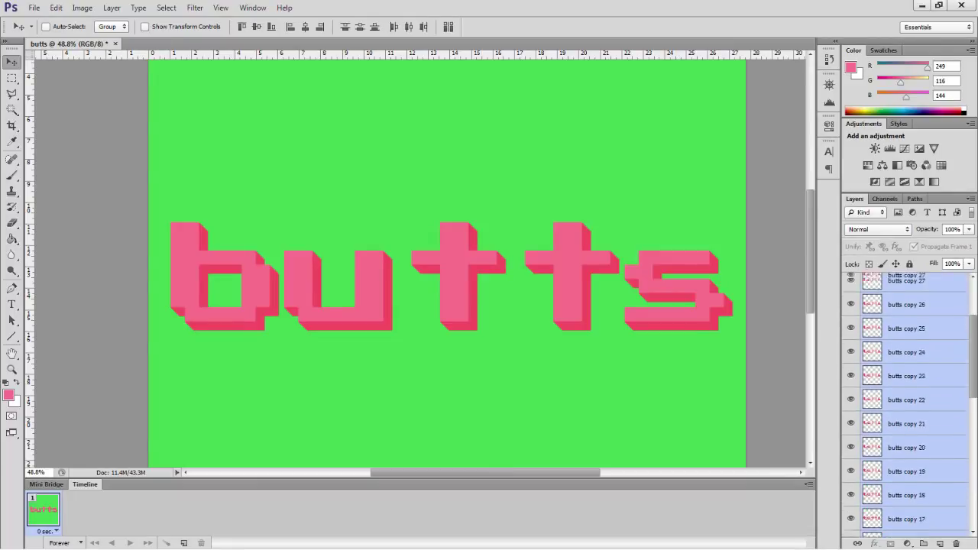
{"action": "scroll", "coordinate": [906, 405], "scroll_direction": "down", "scroll_amount": 10}
{"action": "scroll", "coordinate": [905, 405], "scroll_direction": "up", "scroll_amount": 10}
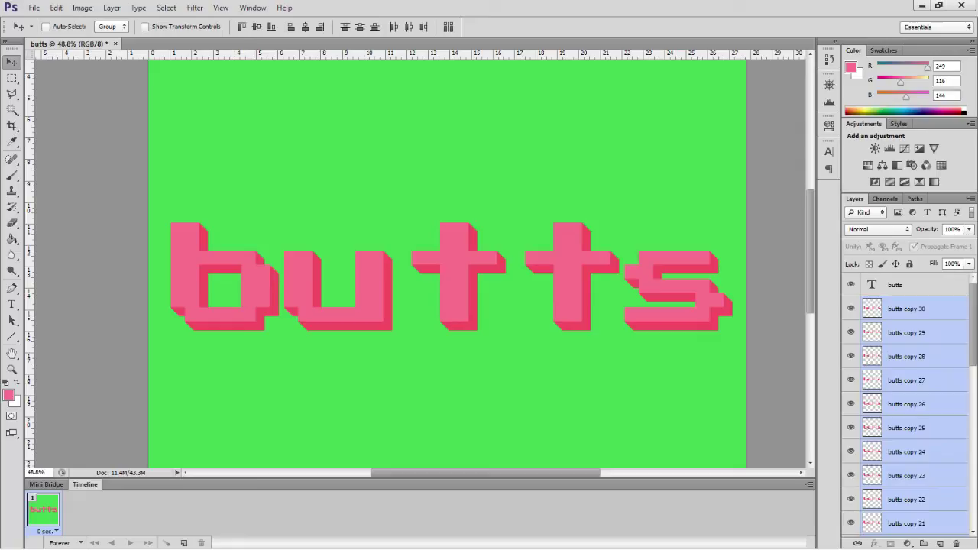
{"action": "right_click", "coordinate": [910, 312]}
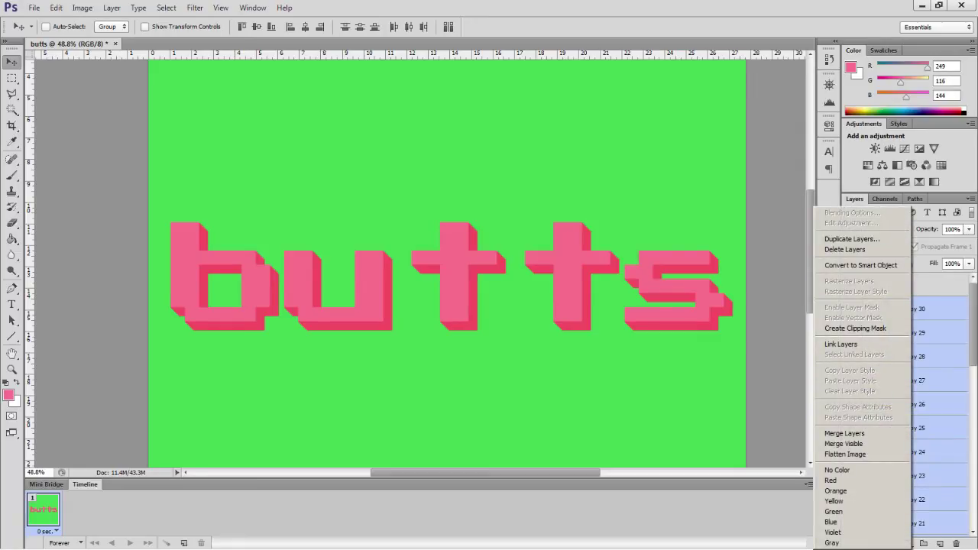
{"action": "left_click", "coordinate": [845, 433]}
{"action": "key", "text": "ctrl+e"}
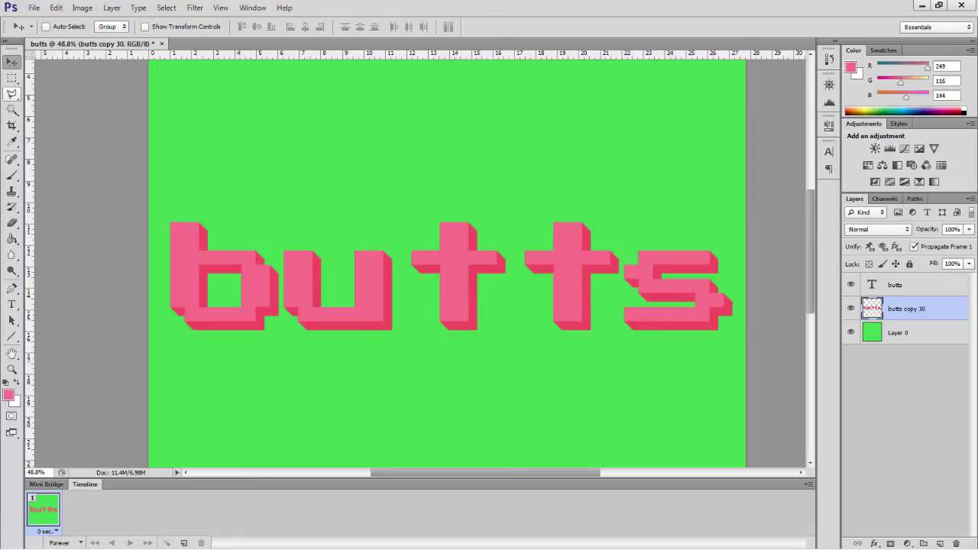
Step: Outline the bottom extrusion face of the letter b with a Polygonal Lasso selection, cutting diagonally at its right corner
{"action": "left_click", "coordinate": [11, 94]}
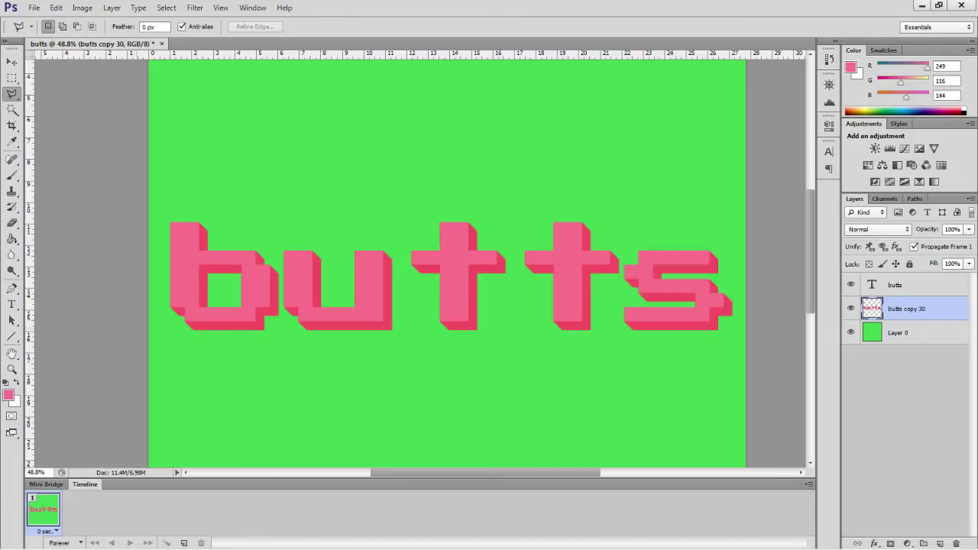
{"action": "scroll", "coordinate": [171, 323], "scroll_direction": "up", "scroll_amount": 11}
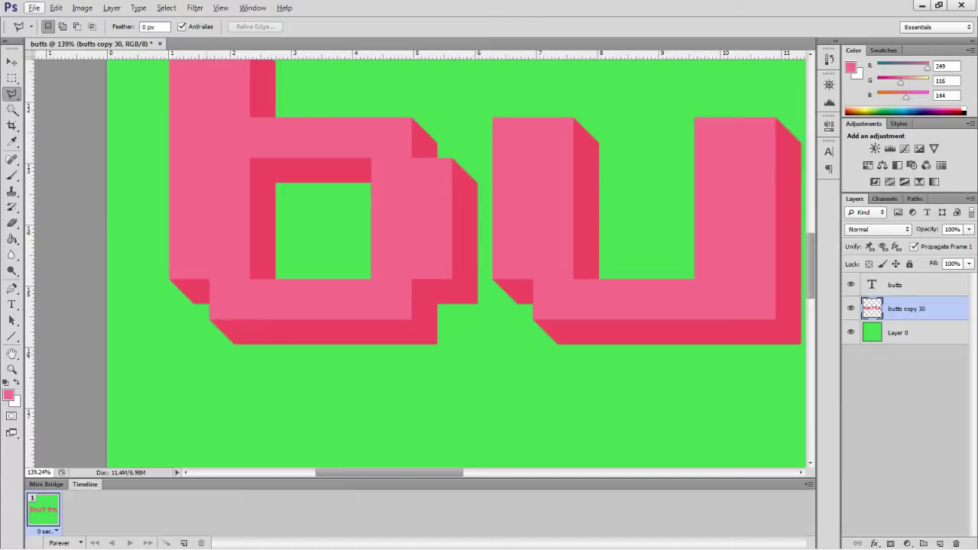
{"action": "left_click", "coordinate": [221, 358]}
{"action": "left_click", "coordinate": [459, 362]}
{"action": "left_click", "coordinate": [398, 306]}
{"action": "left_click", "coordinate": [188, 315]}
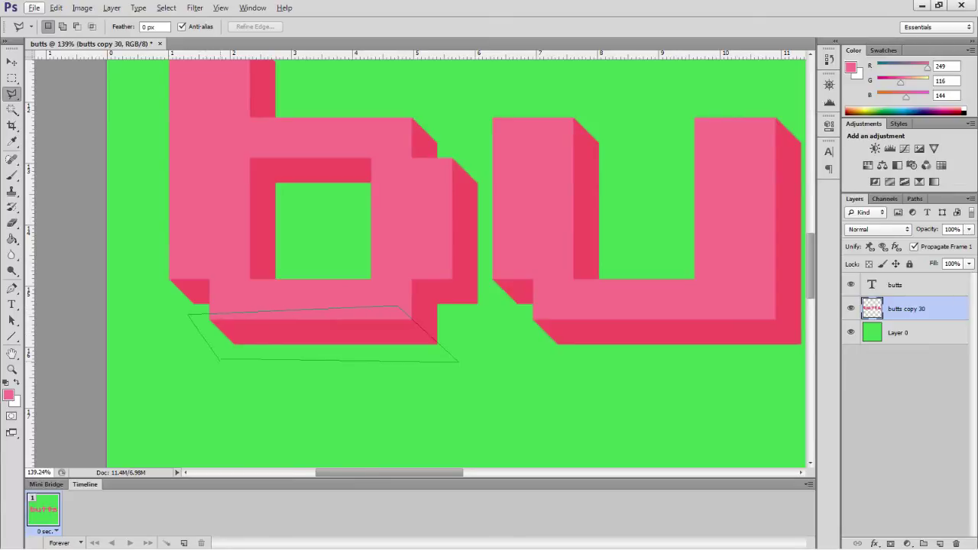
{"action": "left_click", "coordinate": [220, 358]}
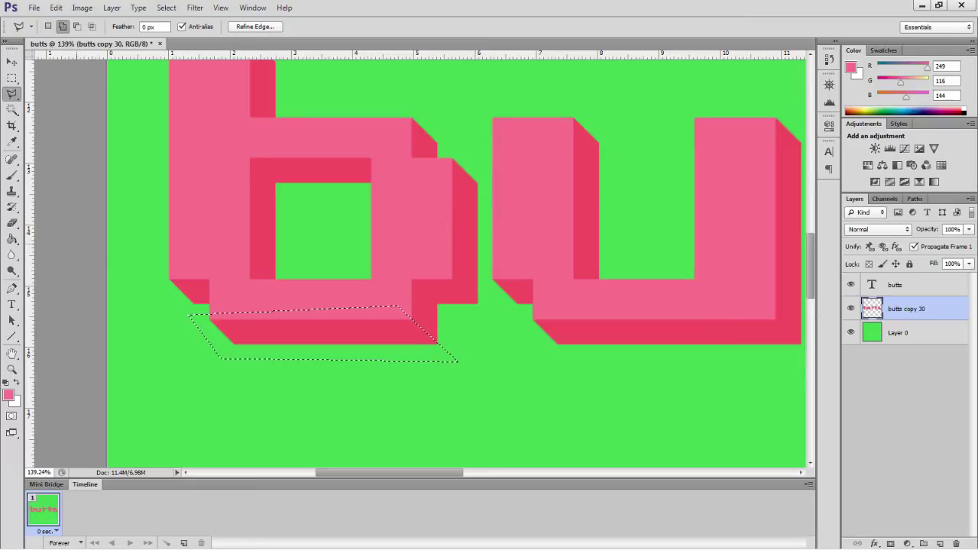
Step: Add the b's lower-left notch underside and the shaded face at the top of its inner opening to the selection
{"action": "key", "text": "shift"}
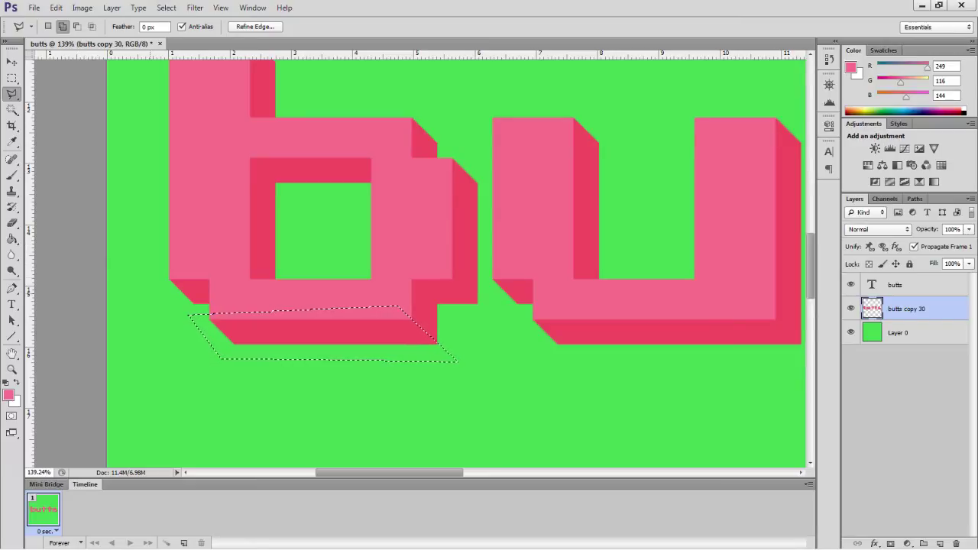
{"action": "left_click", "coordinate": [156, 307], "text": "shift"}
{"action": "left_click", "coordinate": [219, 306]}
{"action": "left_click", "coordinate": [220, 249]}
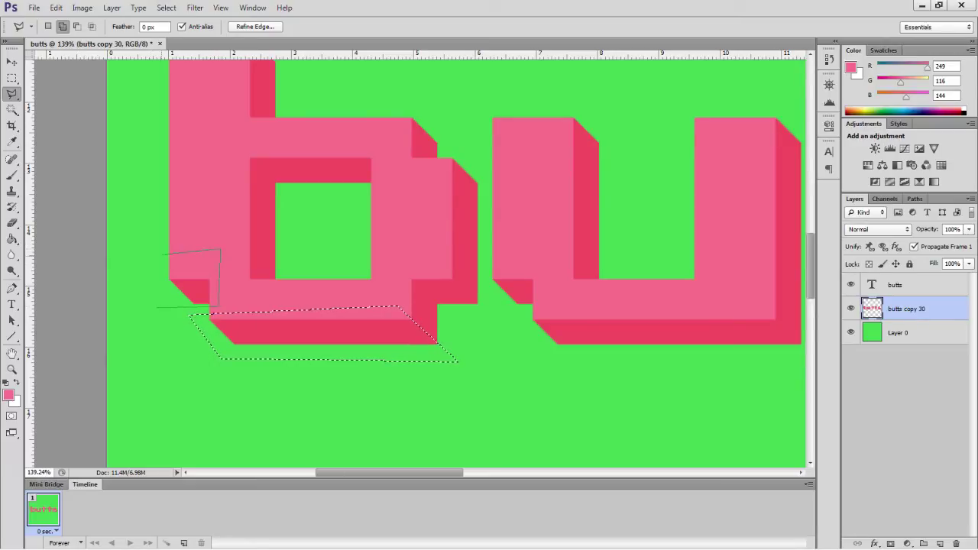
{"action": "left_click", "coordinate": [161, 255]}
{"action": "left_click", "coordinate": [277, 189]}
{"action": "left_click", "coordinate": [406, 182]}
{"action": "left_click", "coordinate": [380, 135]}
{"action": "left_click", "coordinate": [233, 145]}
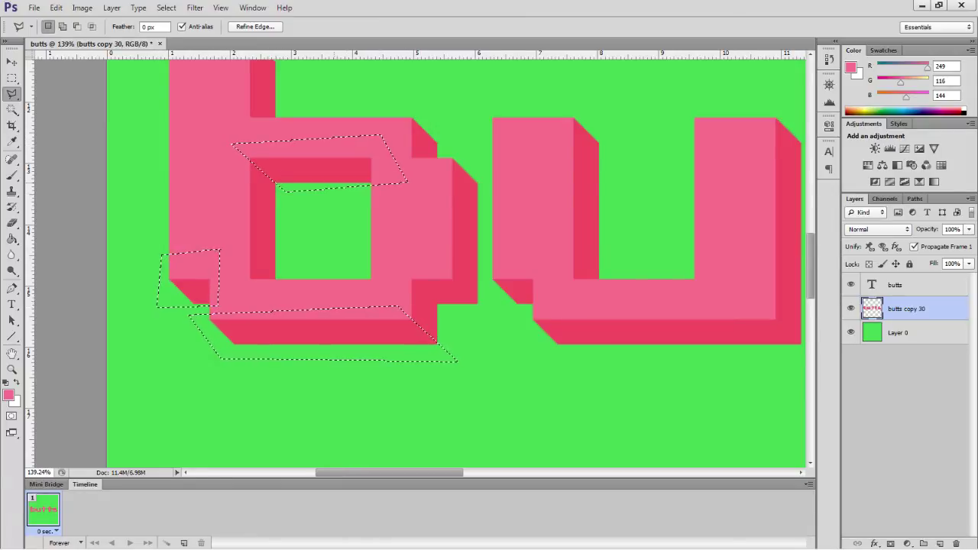
Step: Add the b's lower-right notch, the u's undersides, and the first t's left arm underside and base to the selection
{"action": "scroll", "coordinate": [233, 145], "scroll_direction": "up", "scroll_amount": 1}
{"action": "left_click", "coordinate": [397, 273], "text": "shift"}
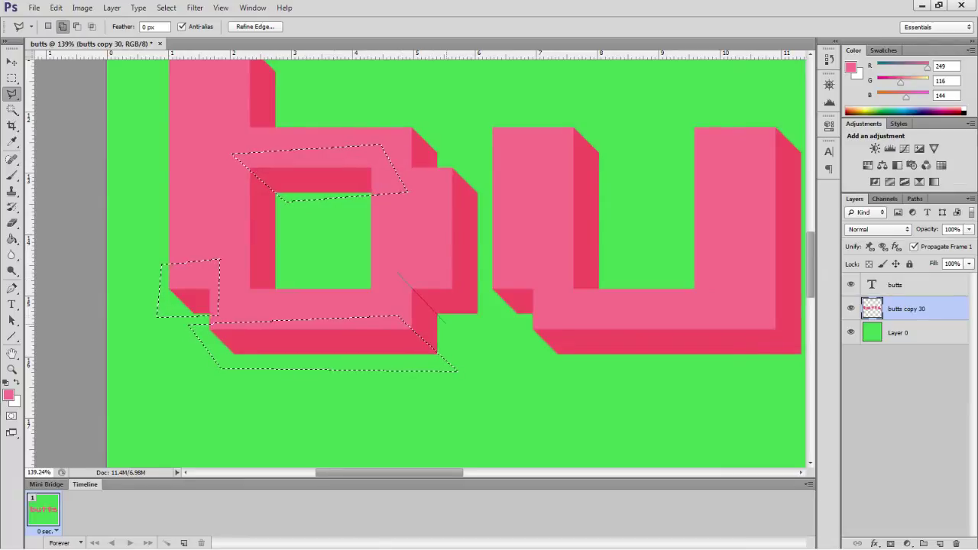
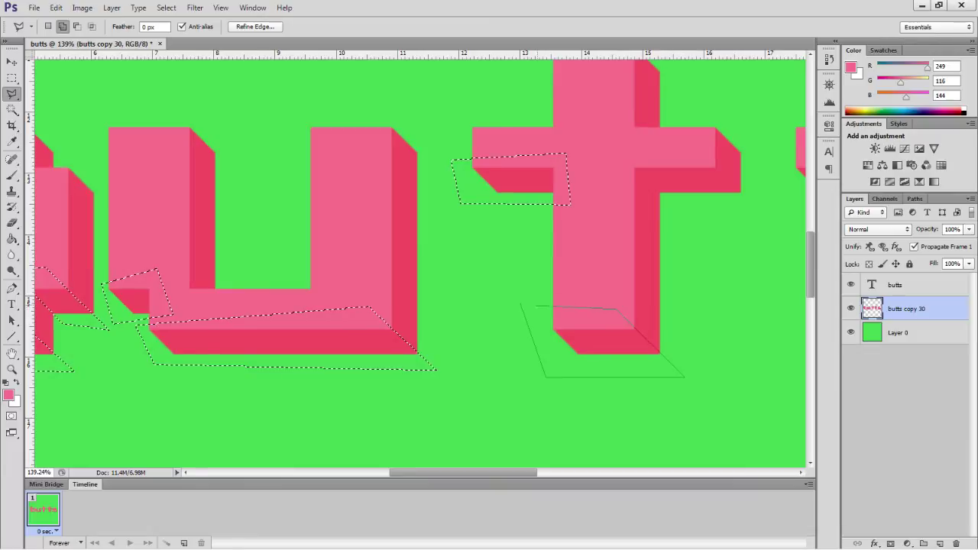
{"action": "left_click", "coordinate": [522, 304]}
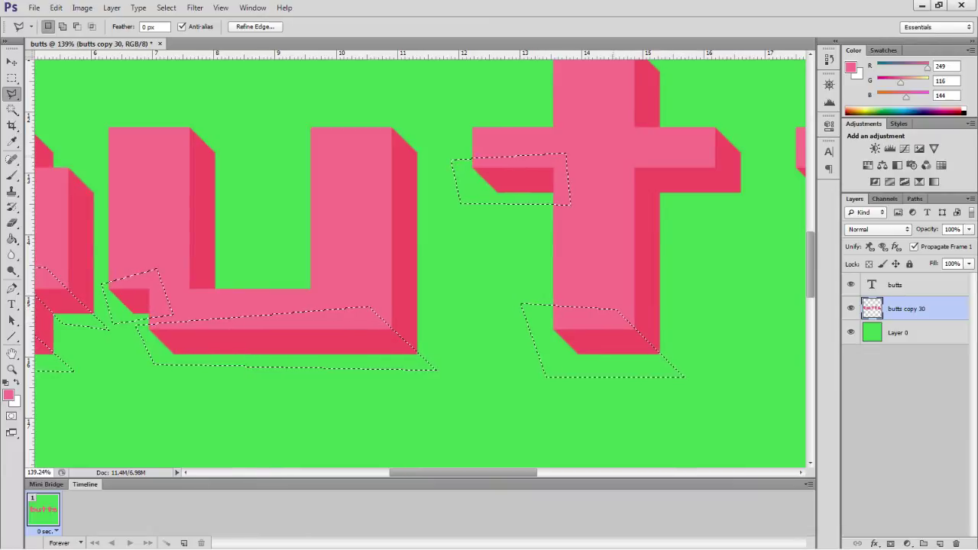
Step: Add the underside of the first t's right arm to the selection, following the diagonal corners
{"action": "key", "text": "shift"}
{"action": "left_click", "coordinate": [665, 200]}
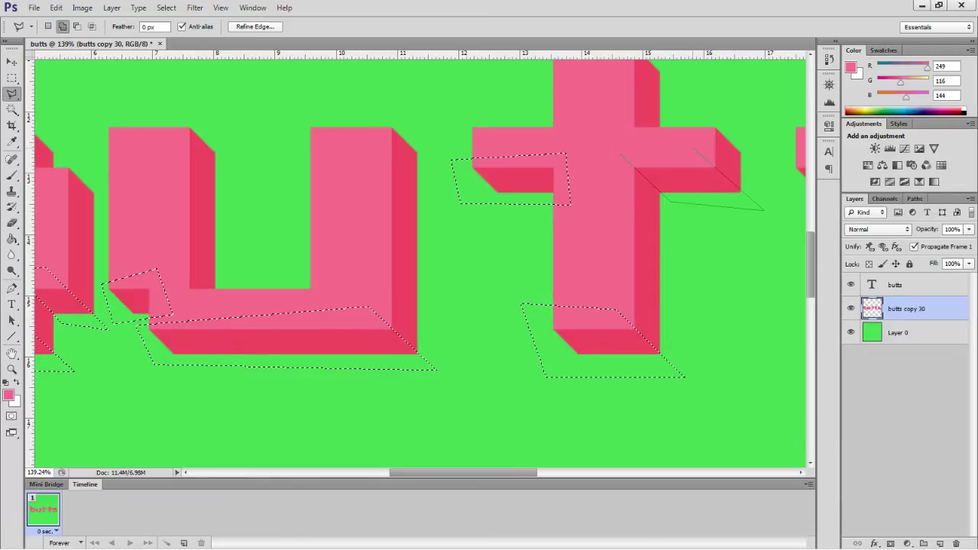
{"action": "left_click", "coordinate": [692, 148]}
{"action": "left_click", "coordinate": [620, 153]}
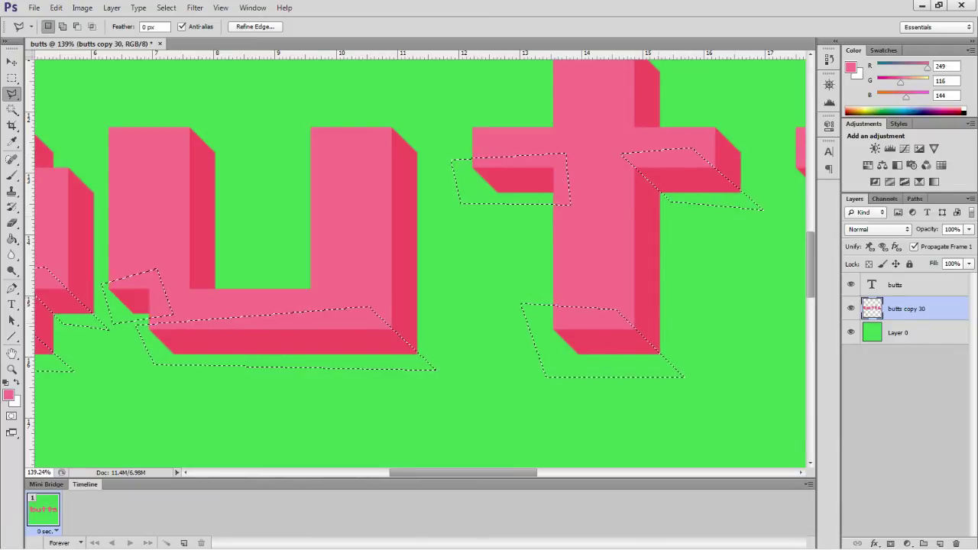
Step: Add the underside of the second t's left arm to the selection
{"action": "scroll", "coordinate": [620, 153], "scroll_direction": "right", "scroll_amount": 4}
{"action": "scroll", "coordinate": [620, 152], "scroll_direction": "right", "scroll_amount": 1}
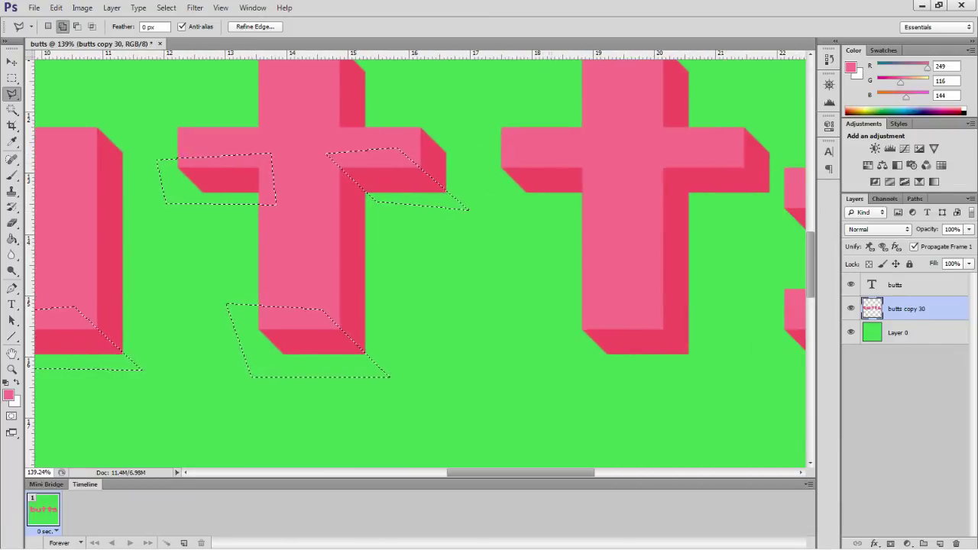
{"action": "left_click", "coordinate": [482, 159], "text": "shift"}
{"action": "left_click", "coordinate": [486, 208]}
{"action": "left_click", "coordinate": [600, 209]}
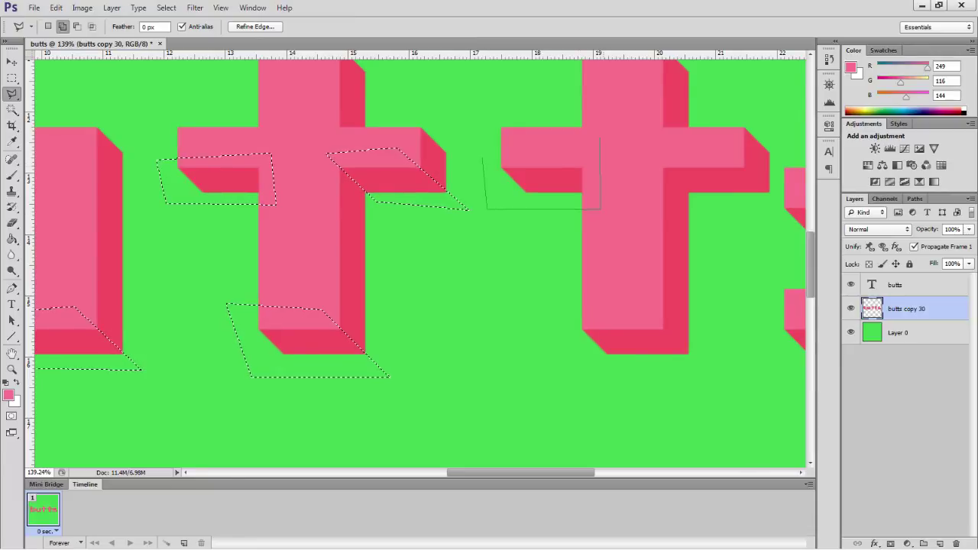
{"action": "left_click", "coordinate": [482, 159]}
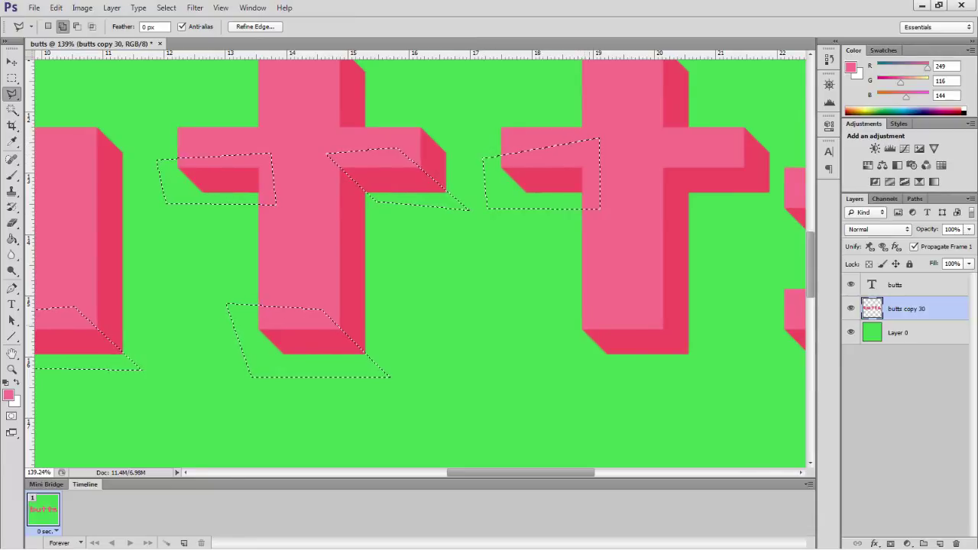
Step: Add the bottom face of the second t's stem to the selection, cutting diagonally at its right corner
{"action": "left_click", "coordinate": [552, 313]}
{"action": "left_click", "coordinate": [578, 372]}
{"action": "left_click", "coordinate": [713, 373]}
{"action": "left_click", "coordinate": [642, 309]}
{"action": "left_click", "coordinate": [552, 312]}
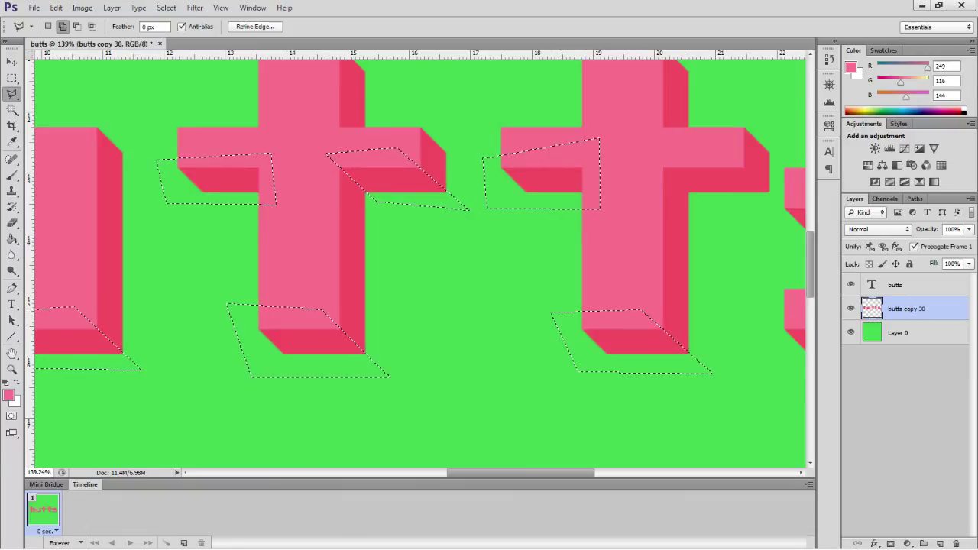
Step: Add the underside of the second t's right arm to the selection
{"action": "left_click", "coordinate": [646, 156]}
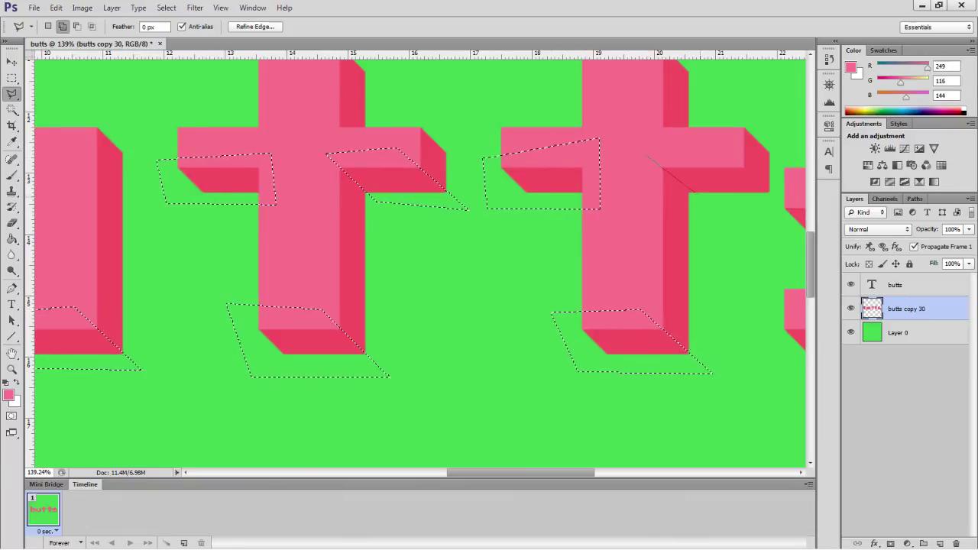
{"action": "left_click", "coordinate": [710, 213]}
{"action": "left_click", "coordinate": [777, 201]}
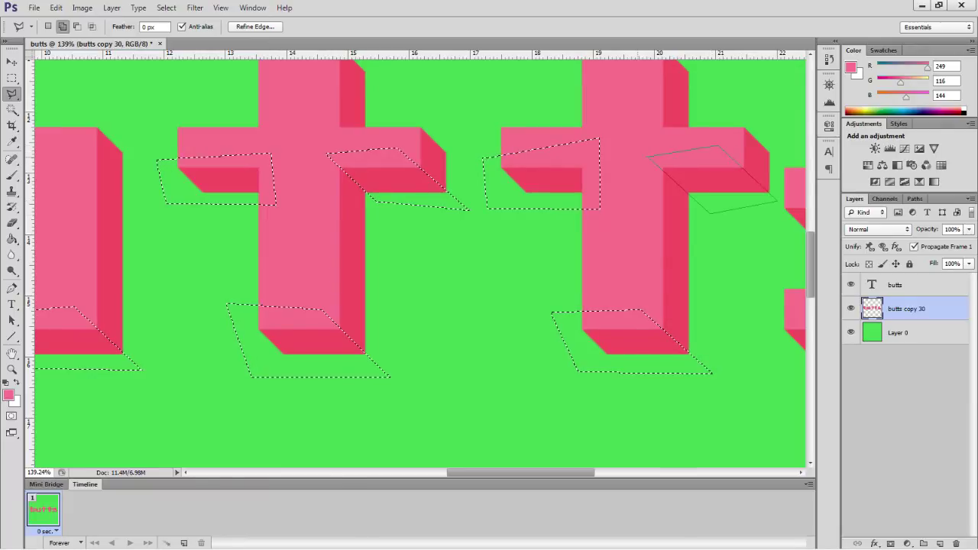
{"action": "left_click", "coordinate": [648, 156]}
{"action": "left_click", "coordinate": [710, 213]}
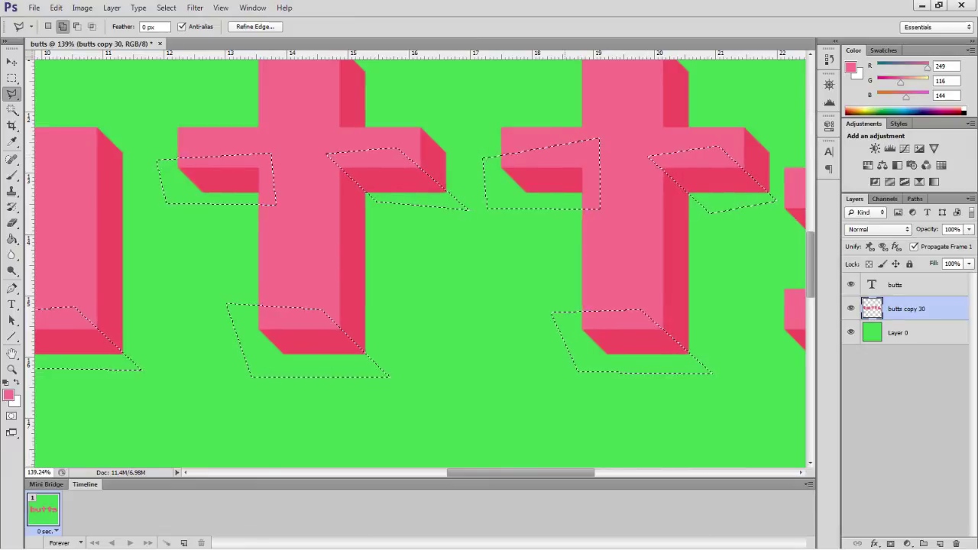
Step: Add the underside of the s's upper-left notch to the selection
{"action": "scroll", "coordinate": [711, 213], "scroll_direction": "right", "scroll_amount": 2}
{"action": "scroll", "coordinate": [711, 214], "scroll_direction": "right", "scroll_amount": 4}
{"action": "left_click", "coordinate": [514, 237]}
{"action": "left_click", "coordinate": [582, 237]}
{"action": "left_click", "coordinate": [575, 197]}
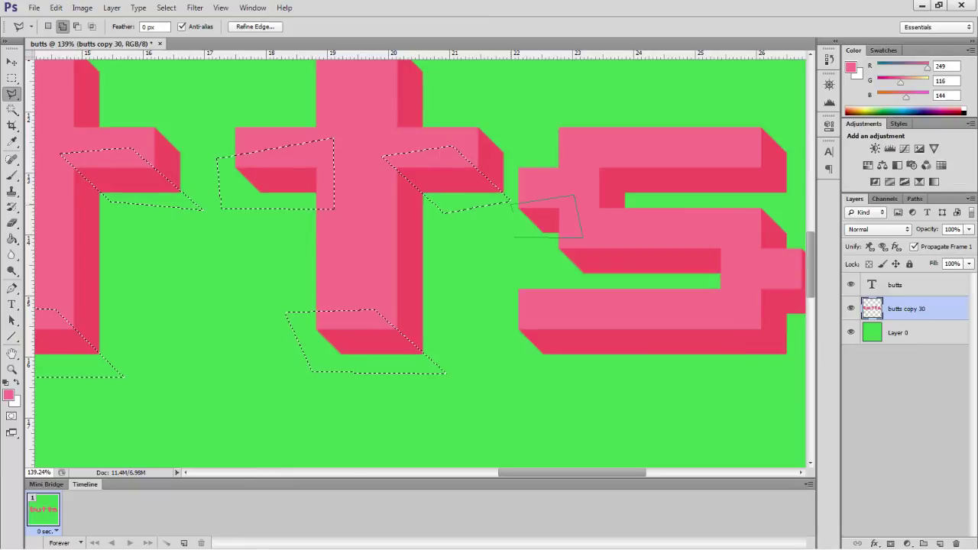
{"action": "left_click", "coordinate": [515, 237]}
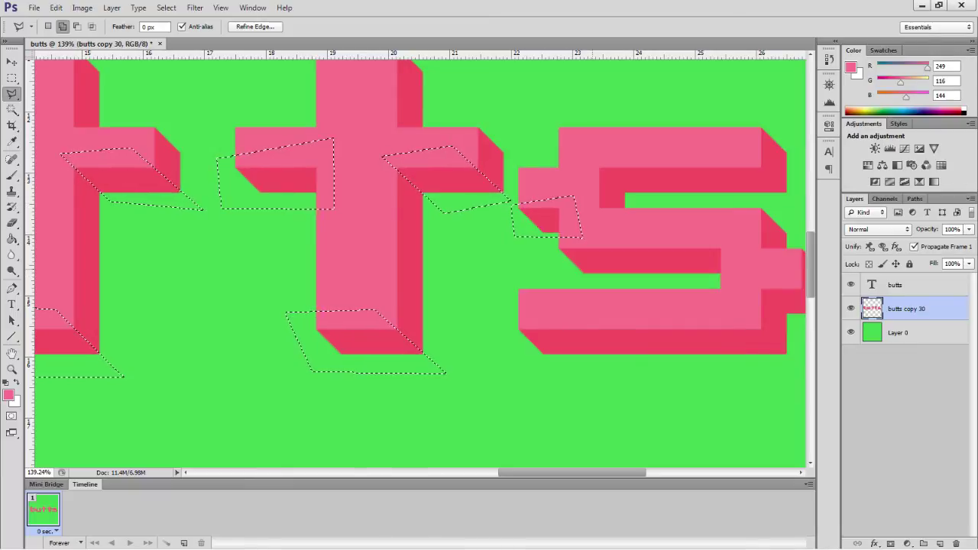
Step: Add the underside of the s's top bar to the selection, cutting diagonally at both ends
{"action": "left_click", "coordinate": [597, 168]}
{"action": "left_click", "coordinate": [625, 195]}
{"action": "left_click", "coordinate": [794, 196]}
{"action": "double_click", "coordinate": [738, 147]}
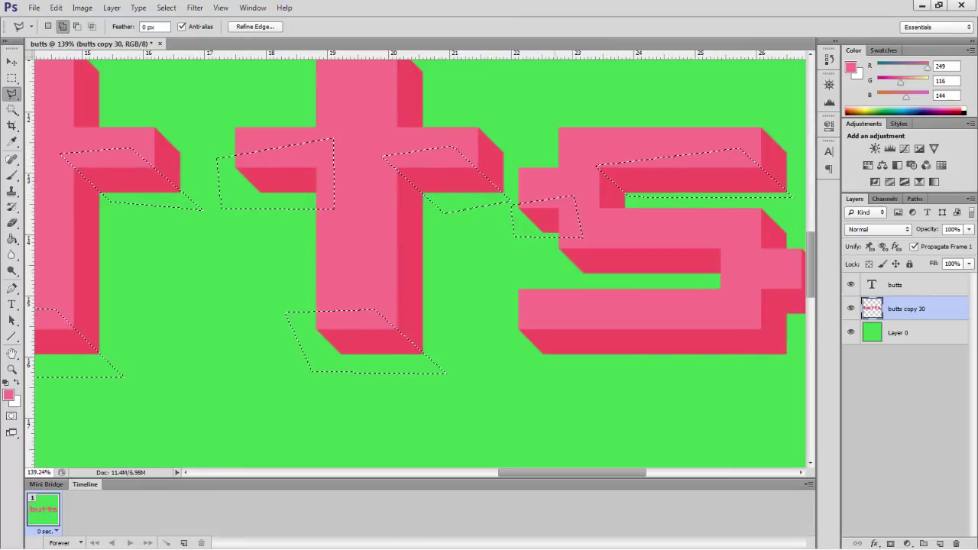
Step: Add the underside of the s's middle bar to the selection
{"action": "left_click", "coordinate": [562, 272]}
{"action": "left_click", "coordinate": [733, 276]}
{"action": "left_click", "coordinate": [734, 231]}
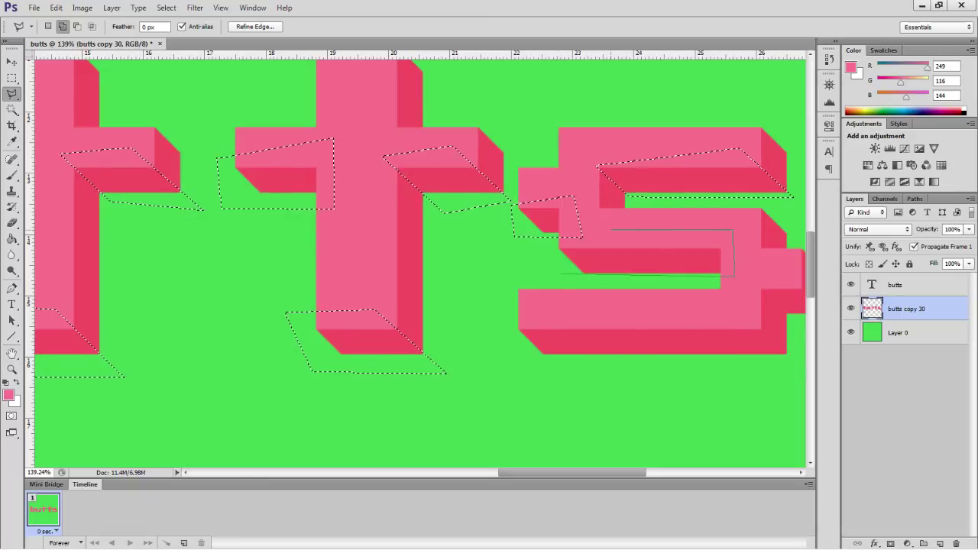
{"action": "left_click", "coordinate": [562, 273]}
Step: Add the underside of the s's protruding right block to the selection, following its diagonal edges
{"action": "scroll", "coordinate": [562, 273], "scroll_direction": "right", "scroll_amount": 6}
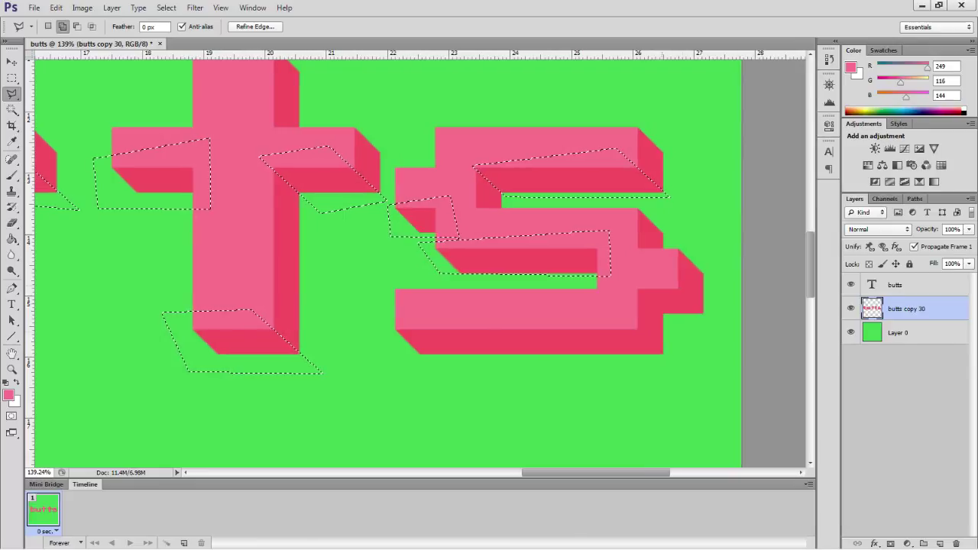
{"action": "left_click", "coordinate": [633, 286]}
{"action": "left_click", "coordinate": [672, 325]}
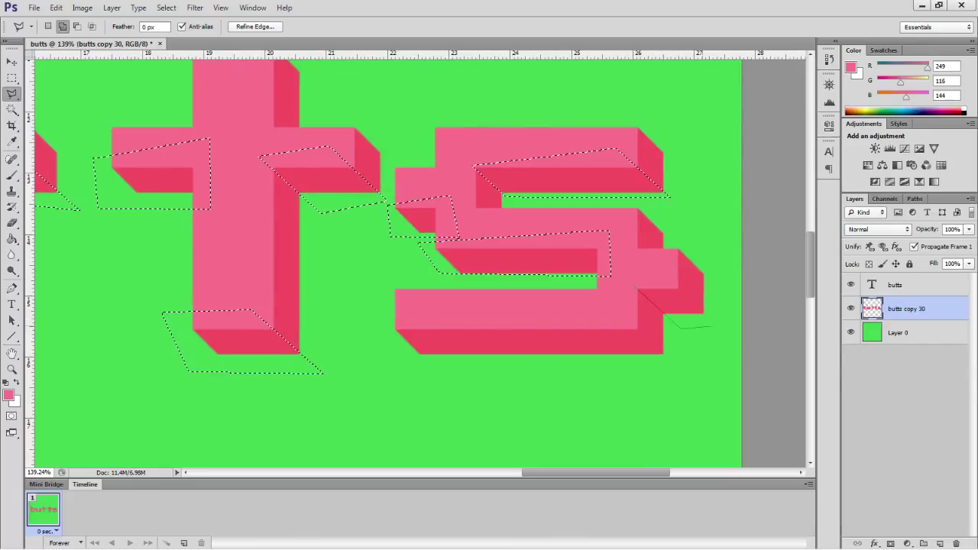
{"action": "left_click", "coordinate": [718, 326]}
{"action": "left_click", "coordinate": [659, 273]}
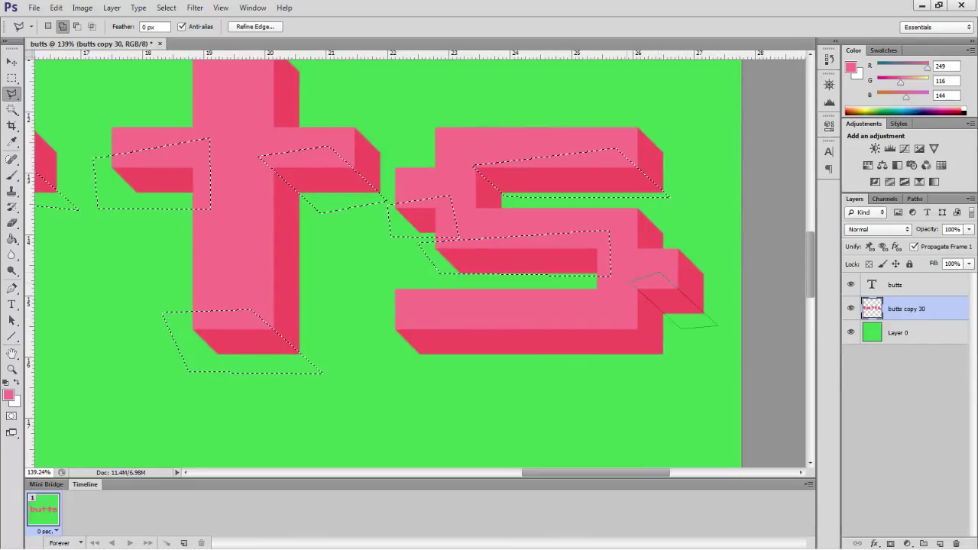
{"action": "left_click", "coordinate": [633, 285]}
Step: Add the bottom face of the s's lowest bar to the selection, cutting diagonally at its right corner
{"action": "left_click", "coordinate": [625, 314]}
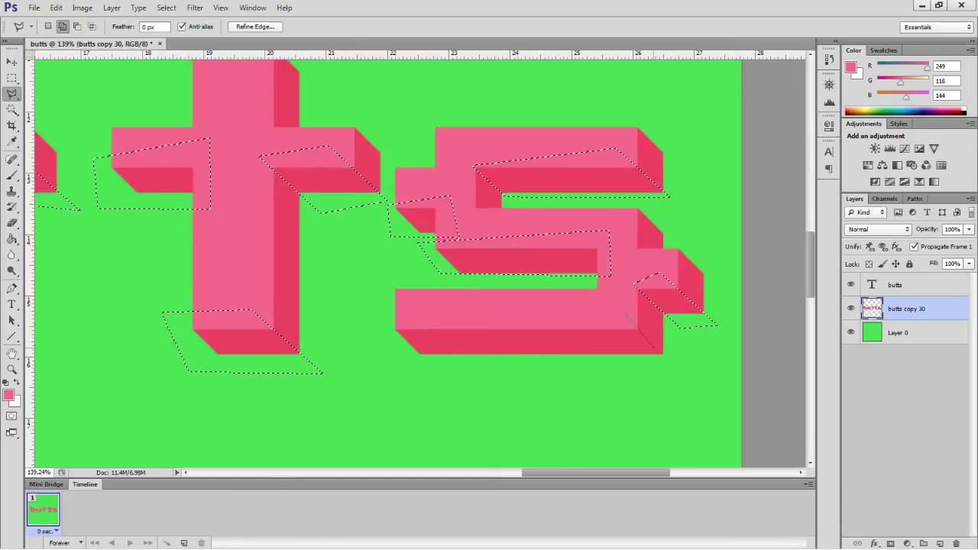
{"action": "left_click", "coordinate": [671, 359]}
{"action": "left_click", "coordinate": [444, 395]}
{"action": "left_click", "coordinate": [383, 347]}
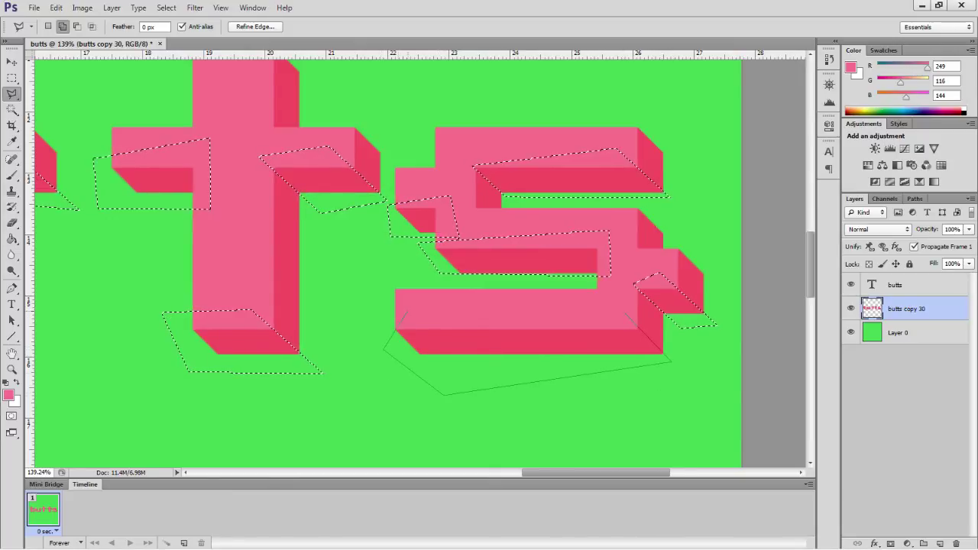
{"action": "left_click", "coordinate": [408, 312]}
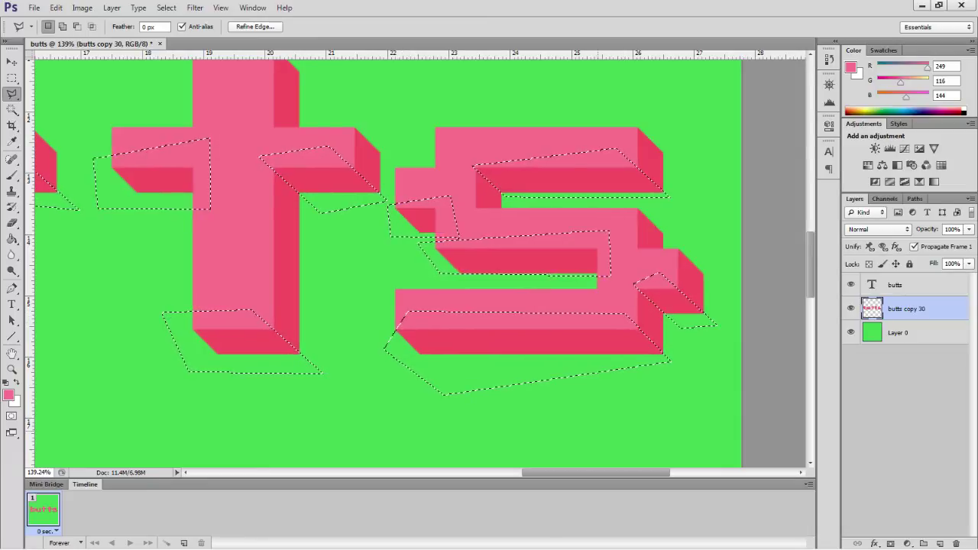
Step: Cut the selected undersides of all the letters from the butts copy 30 layer onto a new layer
{"action": "scroll", "coordinate": [405, 259], "scroll_direction": "left", "scroll_amount": 3}
{"action": "scroll", "coordinate": [420, 260], "scroll_direction": "left", "scroll_amount": 15}
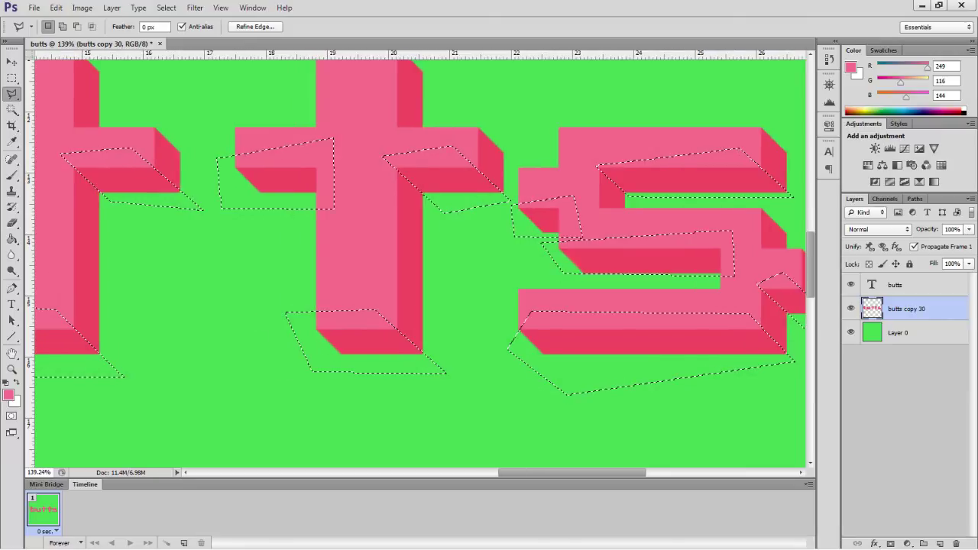
{"action": "scroll", "coordinate": [420, 260], "scroll_direction": "down", "scroll_amount": 6}
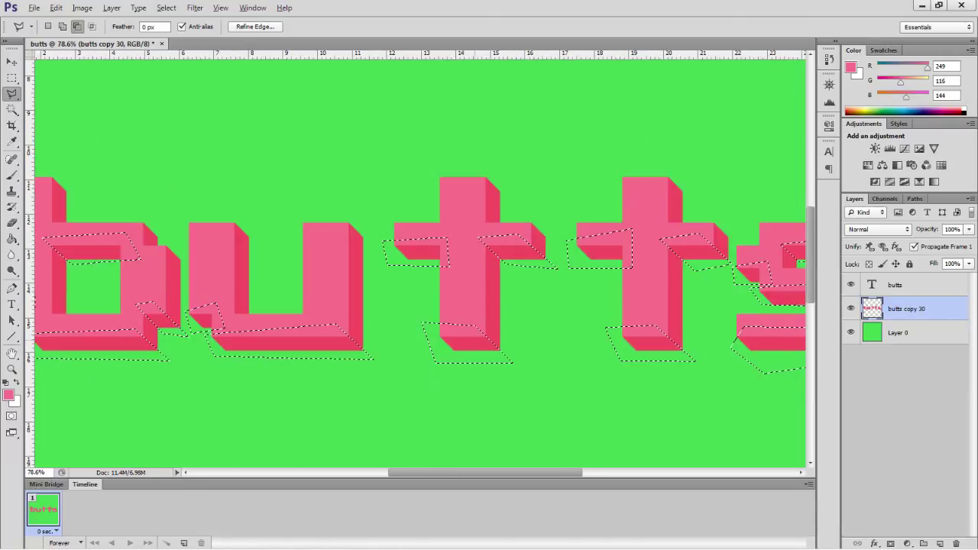
{"action": "key", "text": "shift"}
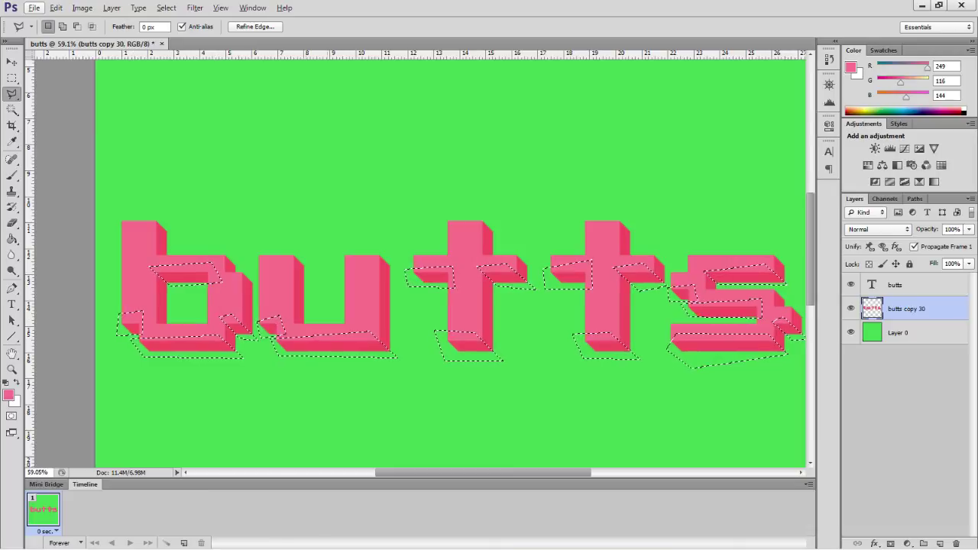
{"action": "scroll", "coordinate": [420, 260], "scroll_direction": "right", "scroll_amount": 6}
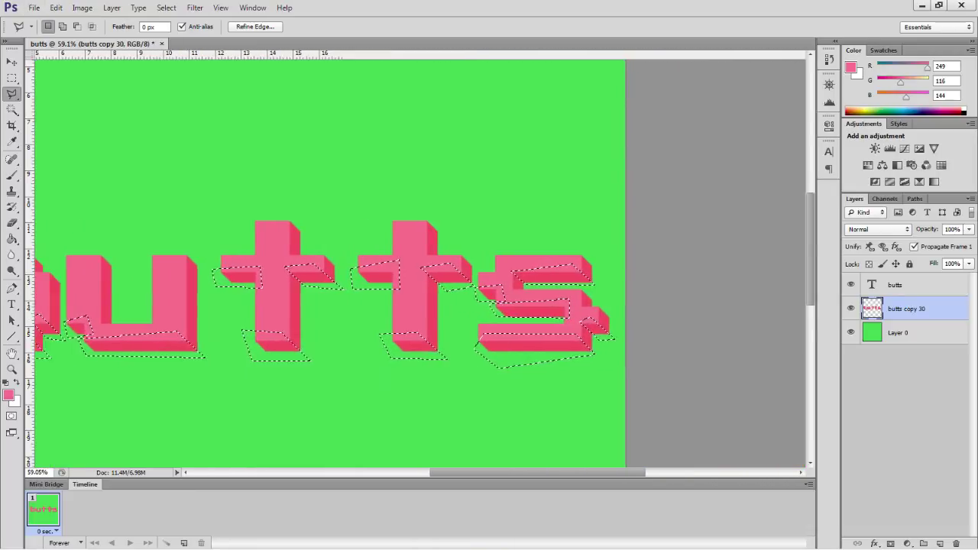
{"action": "scroll", "coordinate": [420, 260], "scroll_direction": "left", "scroll_amount": 9}
{"action": "scroll", "coordinate": [420, 260], "scroll_direction": "right", "scroll_amount": 4}
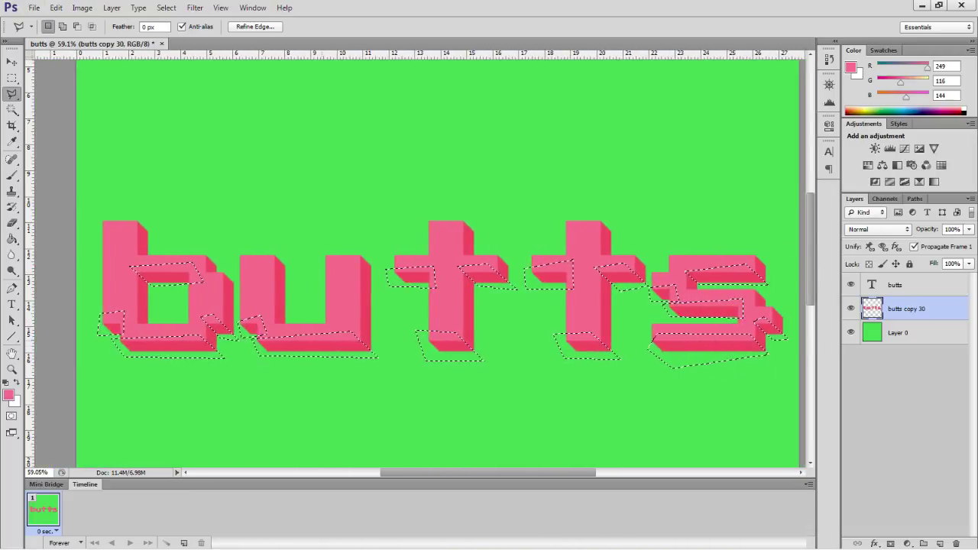
{"action": "right_click", "coordinate": [323, 343]}
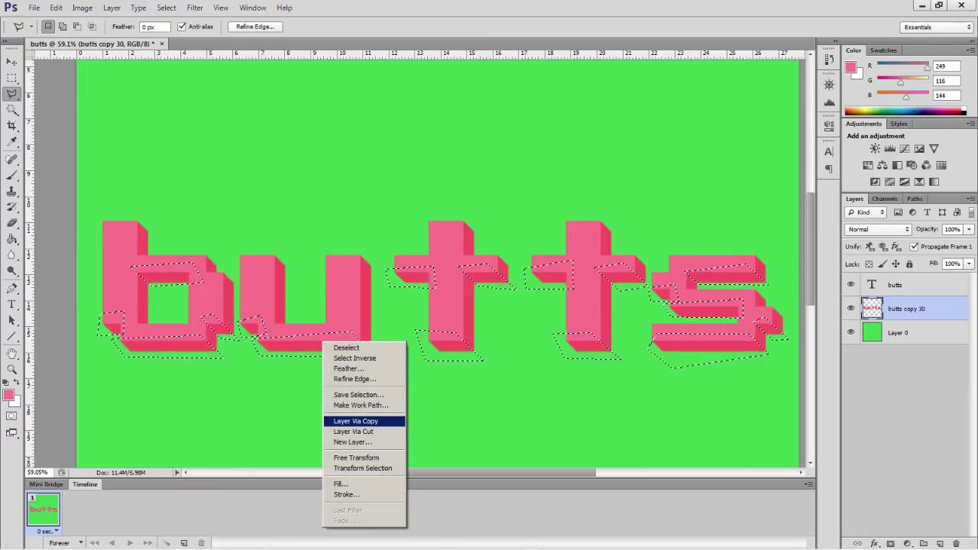
{"action": "left_click", "coordinate": [353, 432]}
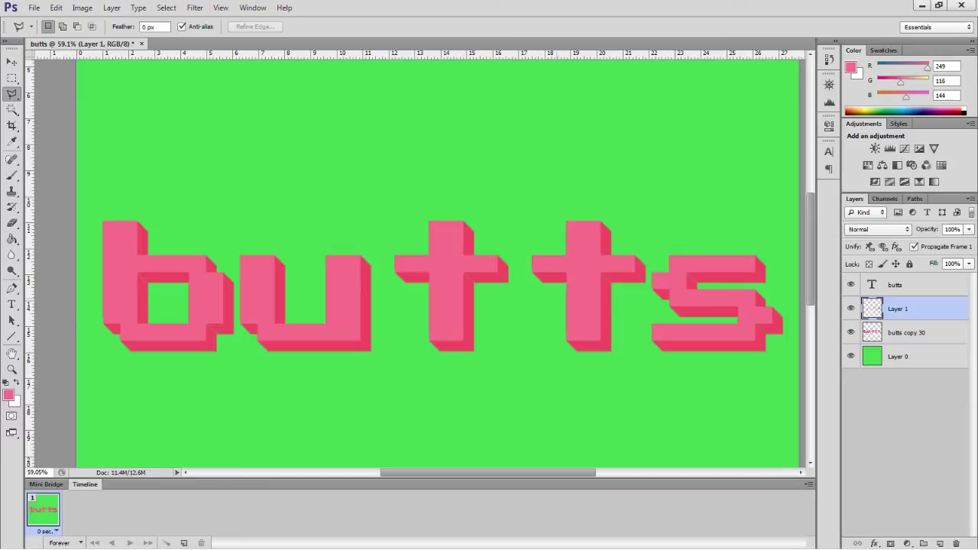
Step: Toggle the visibility of the cut-out undersides layer and the butts copy 30 layer to check the separated faces
{"action": "left_click", "coordinate": [850, 309]}
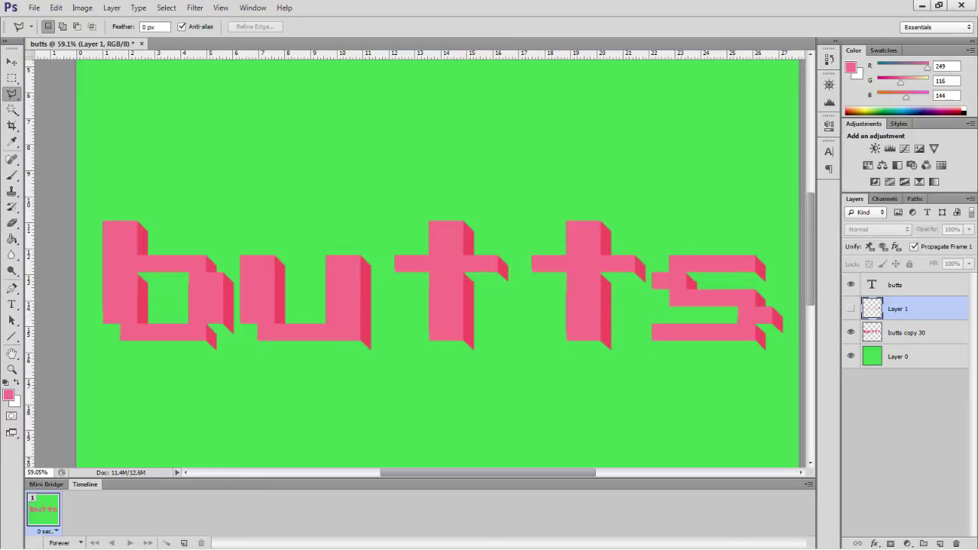
{"action": "left_click", "coordinate": [850, 309]}
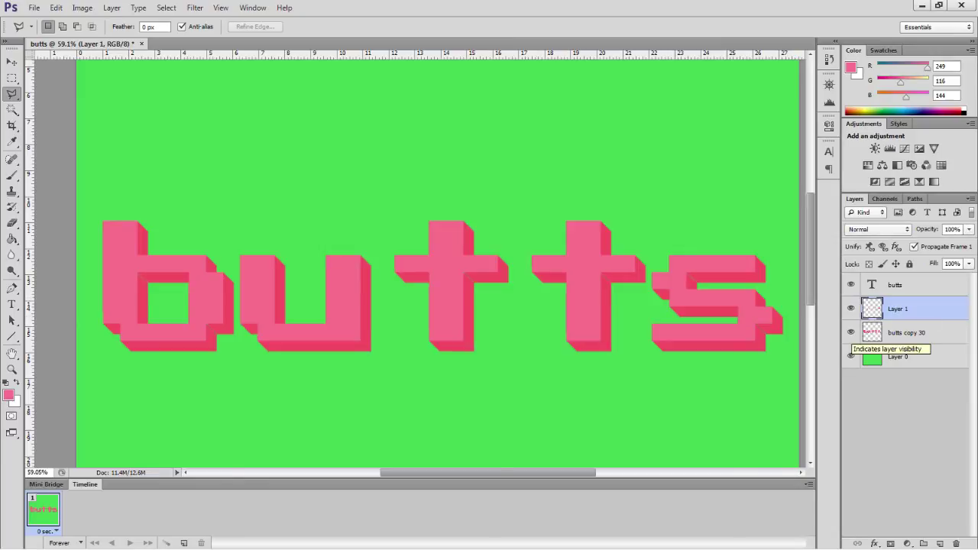
{"action": "left_click", "coordinate": [850, 332]}
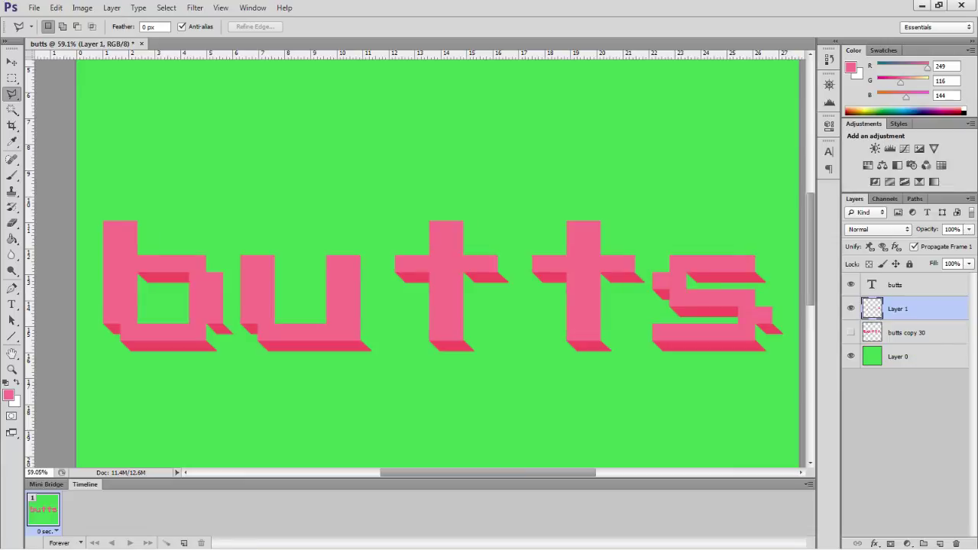
{"action": "left_click", "coordinate": [850, 332]}
{"action": "left_click", "coordinate": [851, 332]}
{"action": "left_click", "coordinate": [850, 332]}
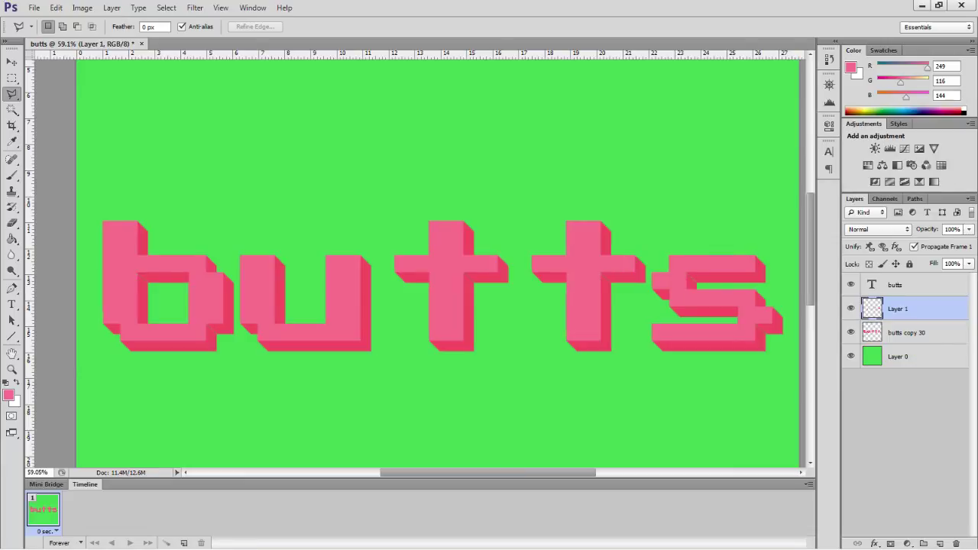
Step: Rename the layer holding the cut-out undersides as "bottoms"
{"action": "left_click", "coordinate": [906, 333]}
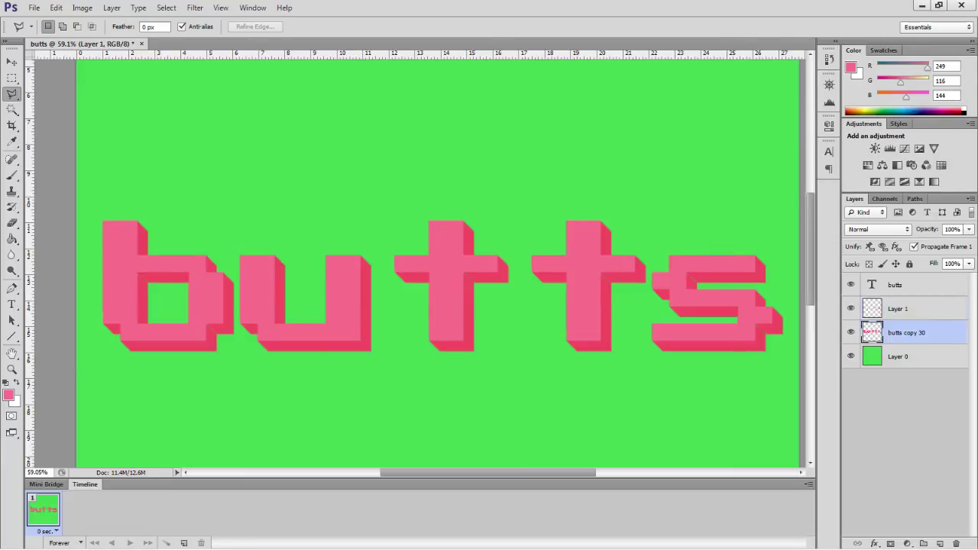
{"action": "double_click", "coordinate": [898, 309]}
{"action": "type", "text": "bottoms"}
{"action": "key", "text": "Return"}
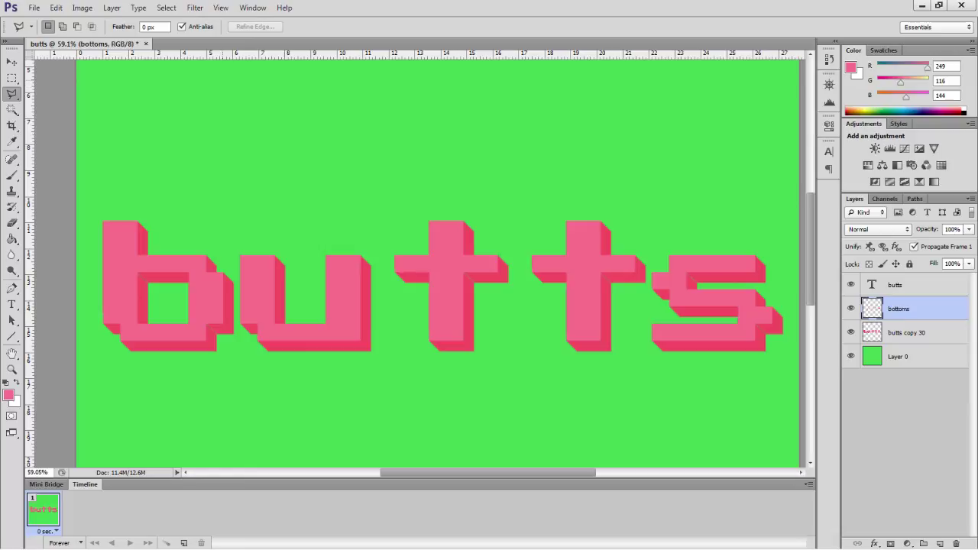
Step: Darken the bottoms layer with a Curves adjustment, bending the RGB curve to output 118 at input 154
{"action": "scroll", "coordinate": [155, 76], "scroll_direction": "up", "scroll_amount": 1}
{"action": "left_click", "coordinate": [81, 8]}
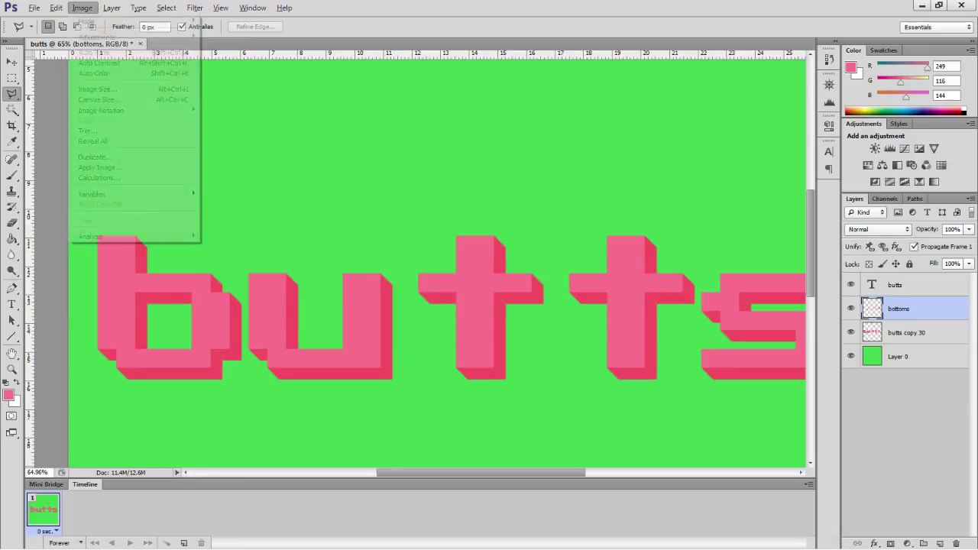
{"action": "mouse_move", "coordinate": [99, 37]}
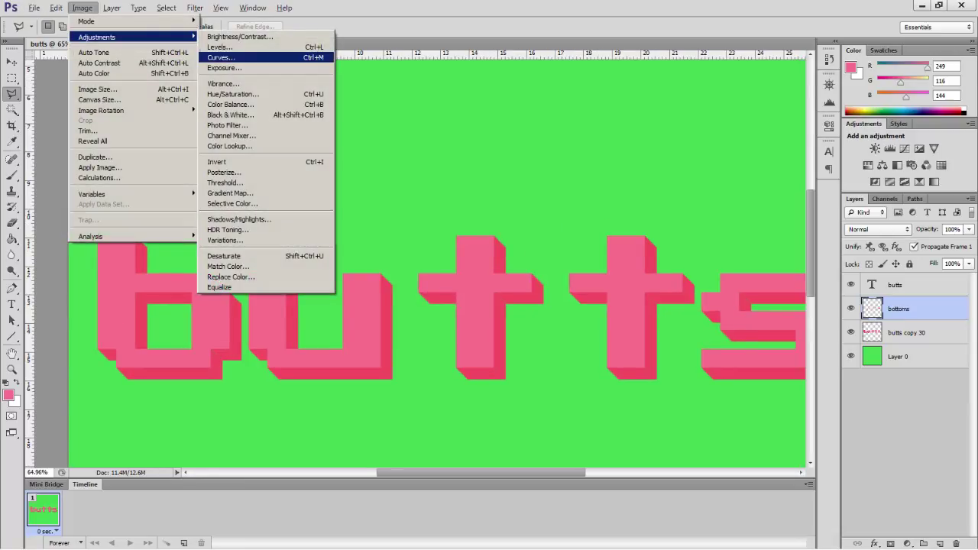
{"action": "left_click", "coordinate": [221, 57]}
{"action": "left_click_drag", "start_coordinate": [734, 88], "coordinate": [490, 69]}
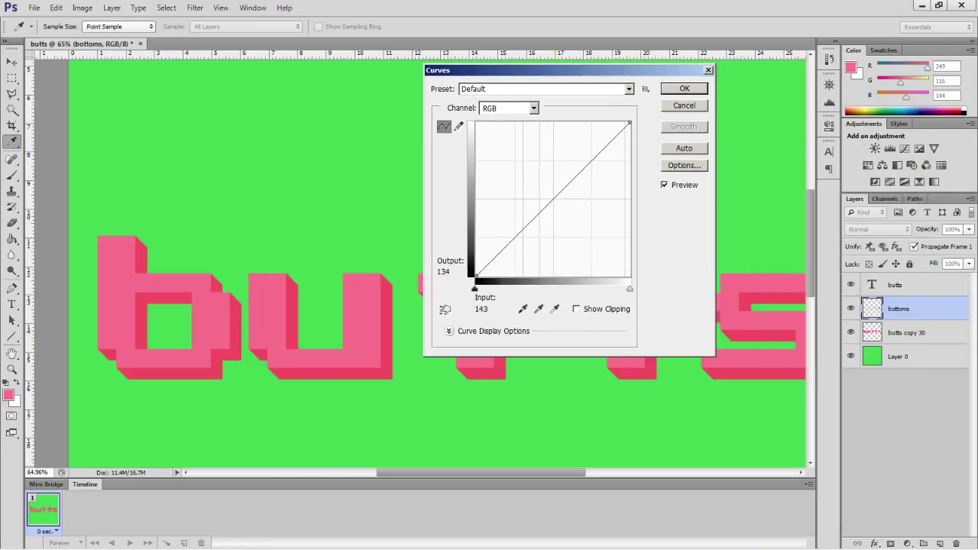
{"action": "left_click_drag", "start_coordinate": [554, 198], "coordinate": [569, 205]}
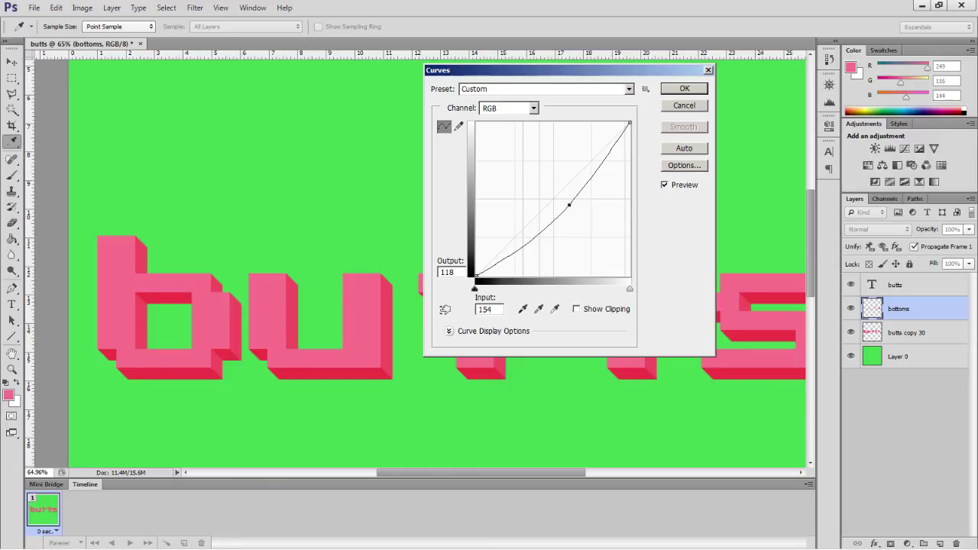
{"action": "left_click_drag", "start_coordinate": [535, 70], "coordinate": [540, 112]}
{"action": "scroll", "coordinate": [129, 296], "scroll_direction": "up", "scroll_amount": 8}
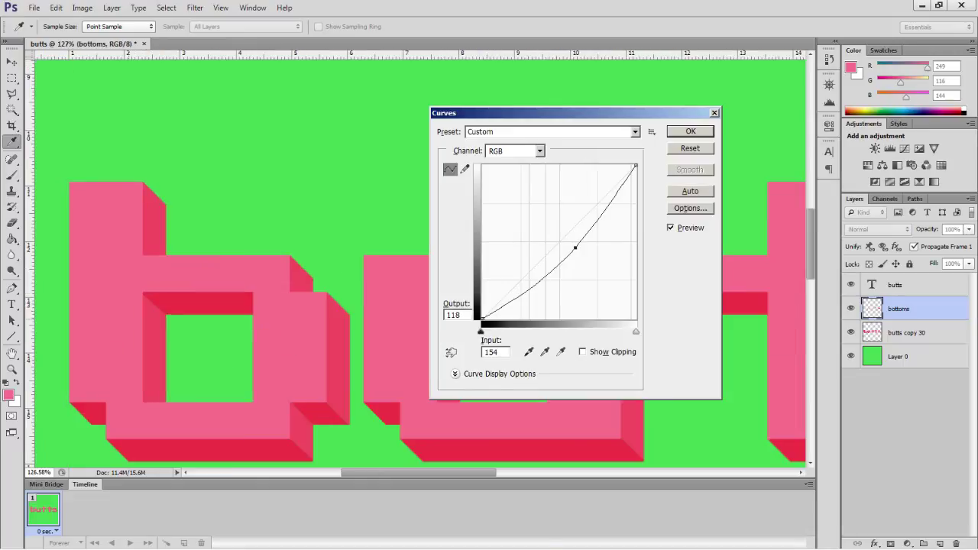
{"action": "scroll", "coordinate": [420, 273], "scroll_direction": "down", "scroll_amount": 2}
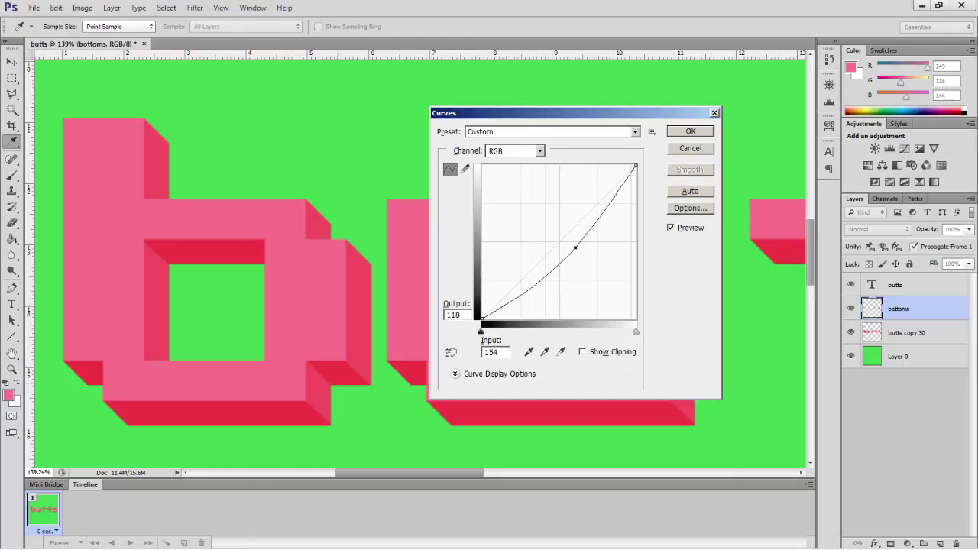
{"action": "left_click_drag", "start_coordinate": [535, 113], "coordinate": [501, 109]}
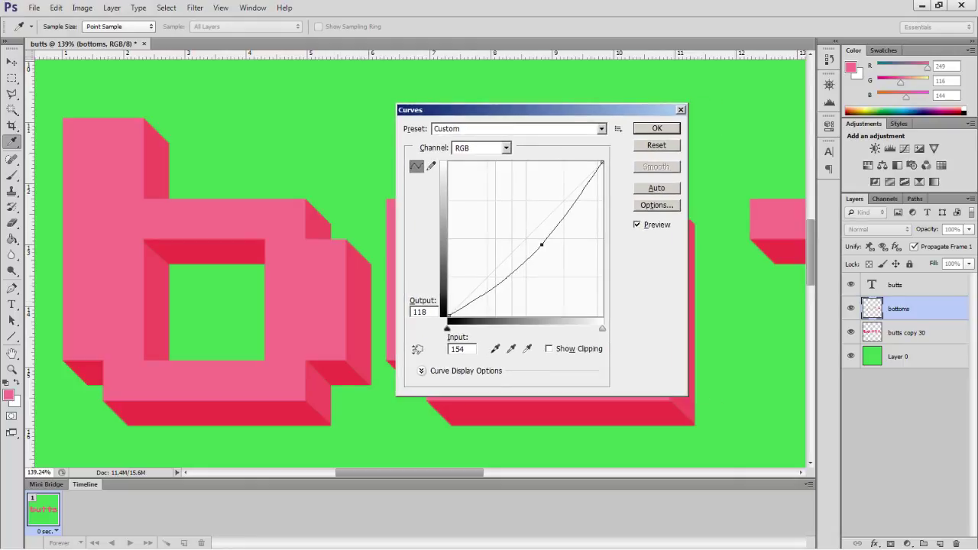
{"action": "scroll", "coordinate": [312, 319], "scroll_direction": "down", "scroll_amount": 4}
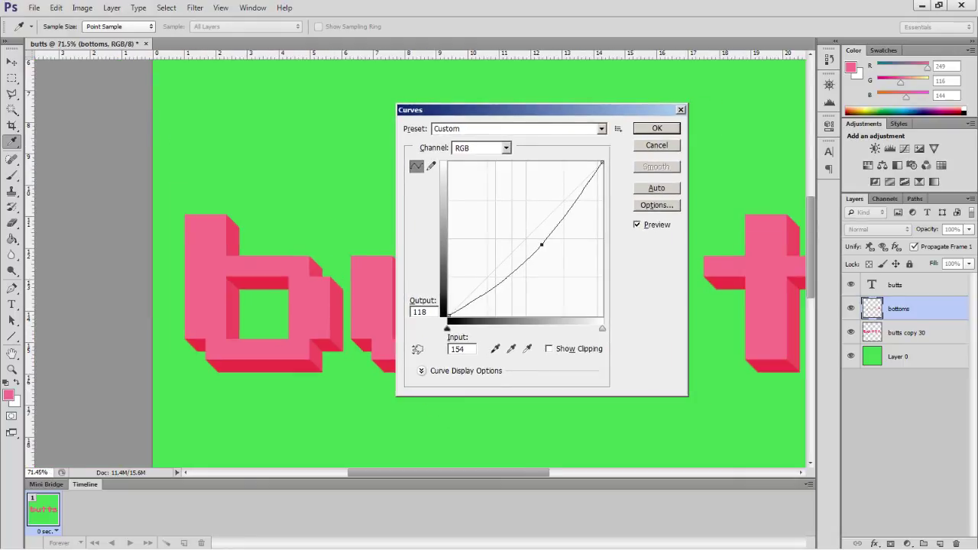
{"action": "key", "text": "Return"}
Step: Merge the bottoms layer with the butts copy 30 layer
{"action": "key", "text": "l"}
{"action": "scroll", "coordinate": [423, 263], "scroll_direction": "right", "scroll_amount": 5}
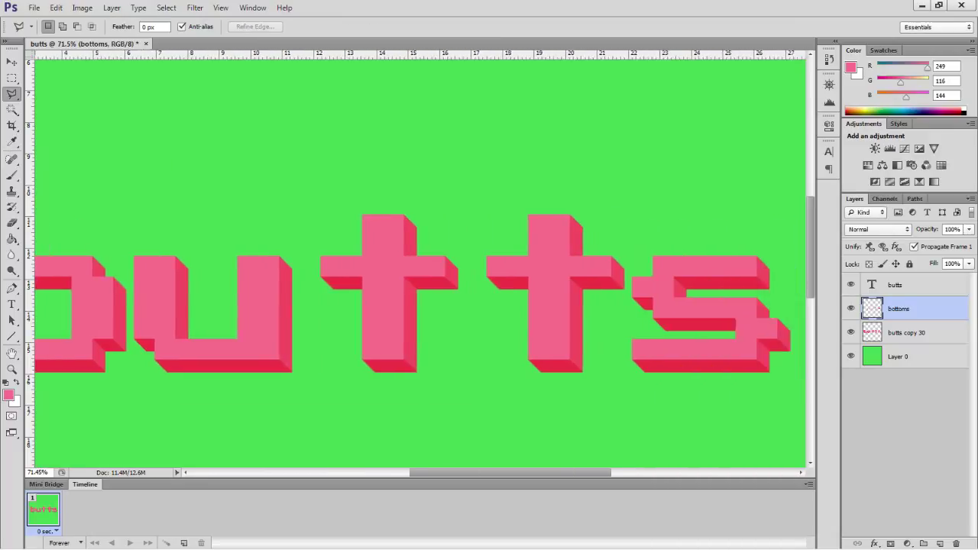
{"action": "scroll", "coordinate": [423, 262], "scroll_direction": "right", "scroll_amount": 2}
{"action": "scroll", "coordinate": [423, 263], "scroll_direction": "left", "scroll_amount": 4}
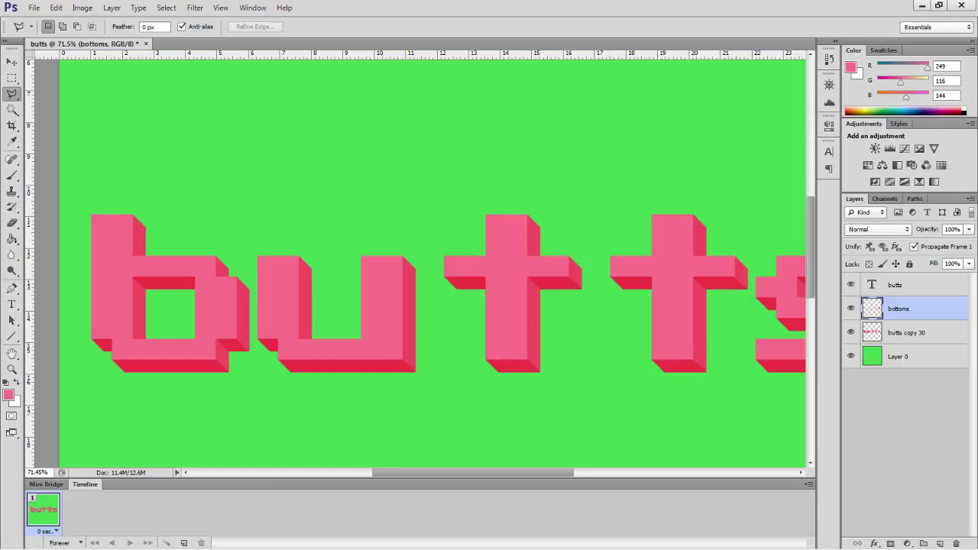
{"action": "left_click", "coordinate": [907, 333], "text": "shift"}
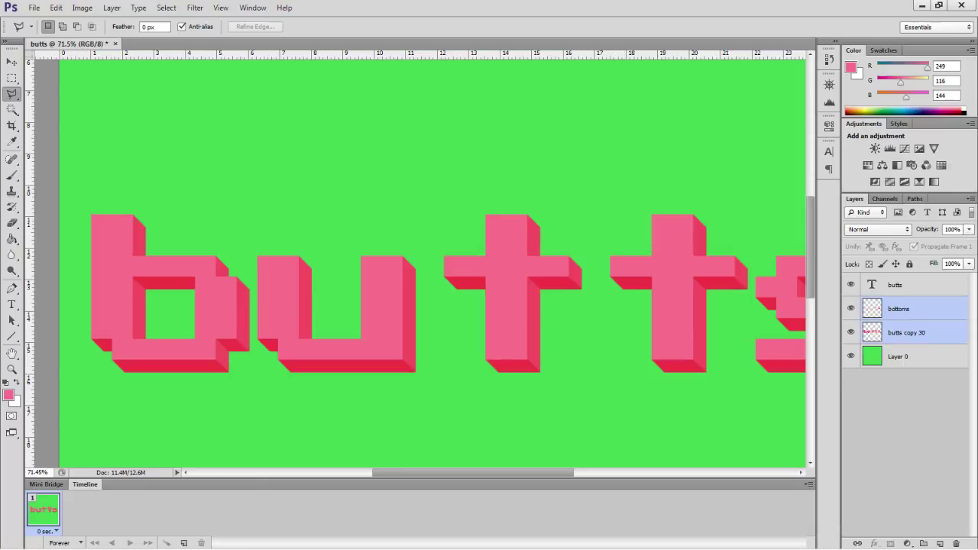
{"action": "key", "text": "ctrl+e"}
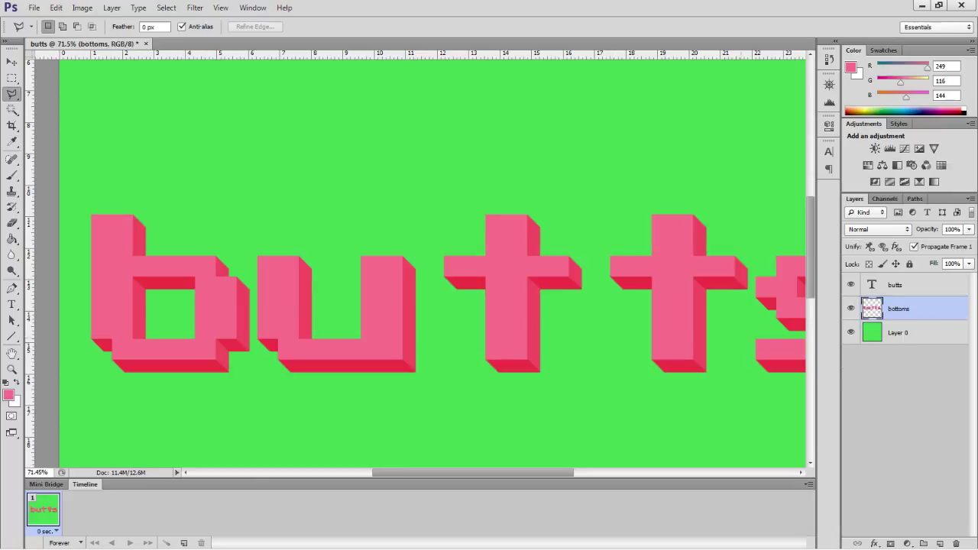
{"action": "left_click_drag", "start_coordinate": [498, 472], "coordinate": [523, 472]}
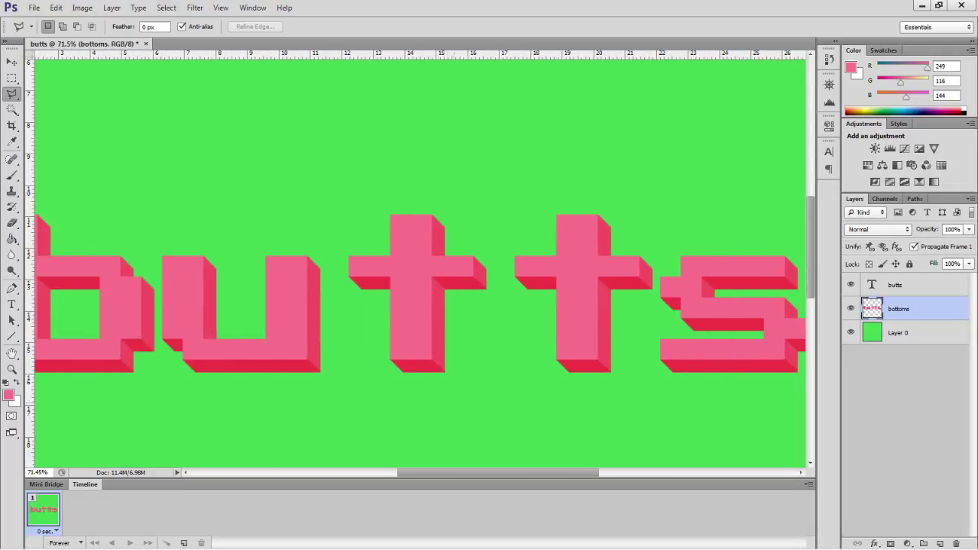
{"action": "scroll", "coordinate": [422, 263], "scroll_direction": "down", "scroll_amount": 2}
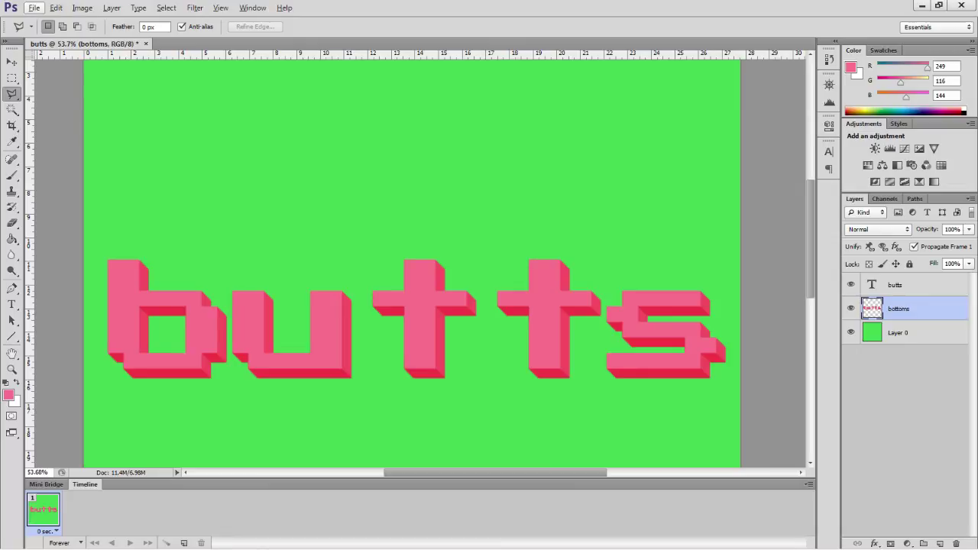
Step: Add a drop shadow to the bottoms layer with its distance set to 19 px
{"action": "left_click", "coordinate": [874, 543]}
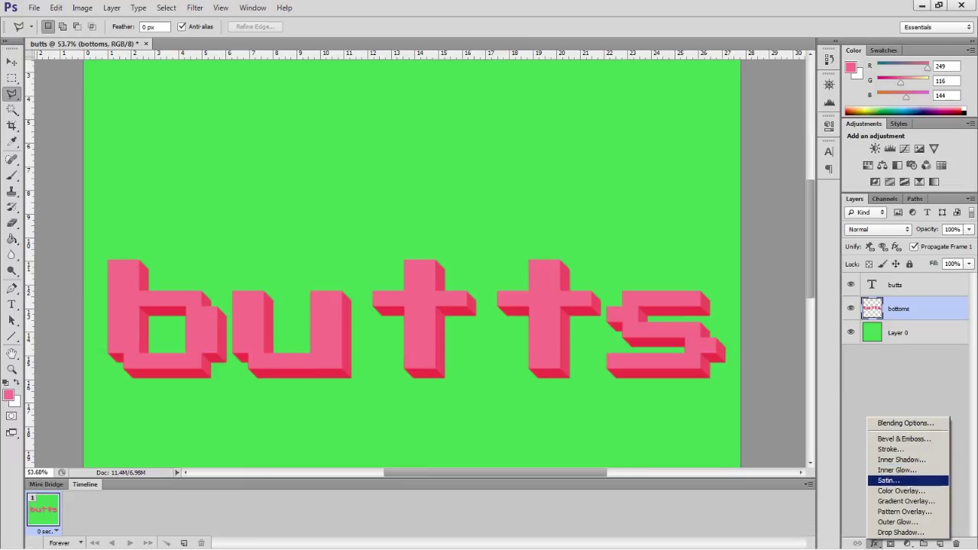
{"action": "left_click", "coordinate": [899, 532]}
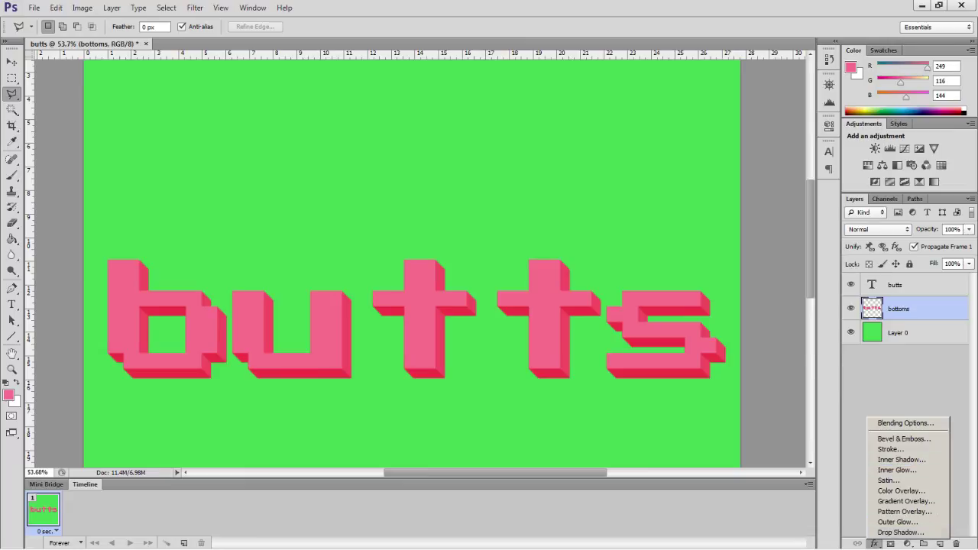
{"action": "left_click_drag", "start_coordinate": [721, 71], "coordinate": [519, 71]}
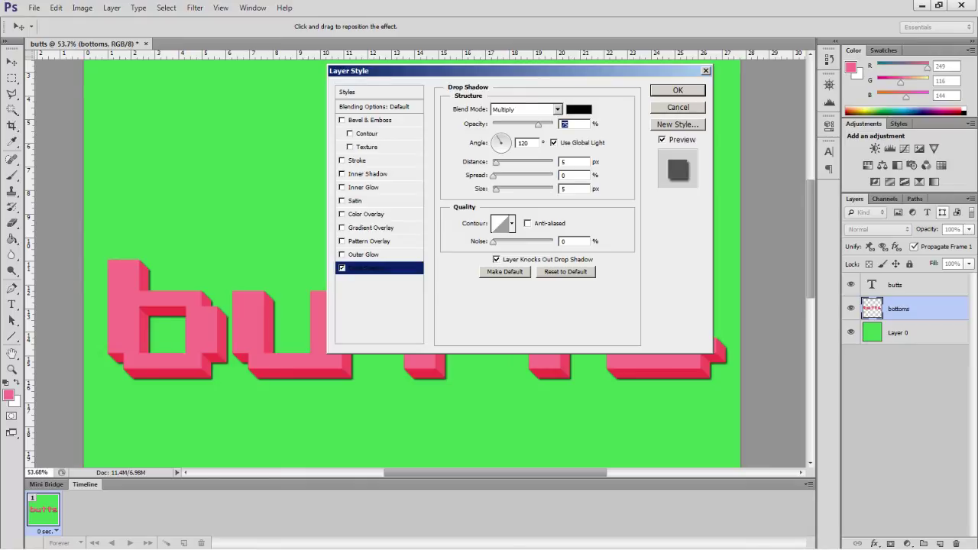
{"action": "left_click_drag", "start_coordinate": [519, 71], "coordinate": [648, 75]}
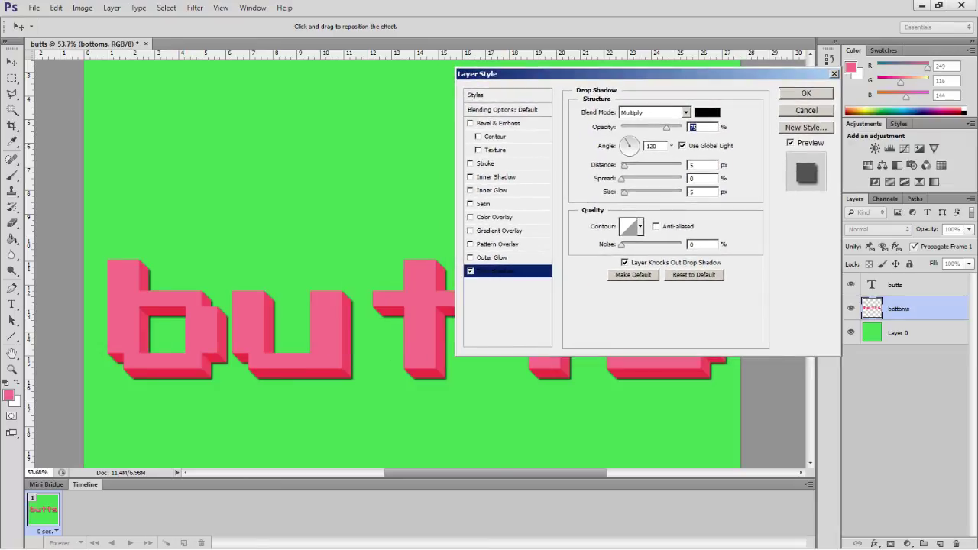
{"action": "left_click_drag", "start_coordinate": [625, 166], "coordinate": [631, 166]}
{"action": "key", "text": "Up"}
{"action": "key", "text": "Up"}
{"action": "key", "text": "Up"}
{"action": "key", "text": "Up"}
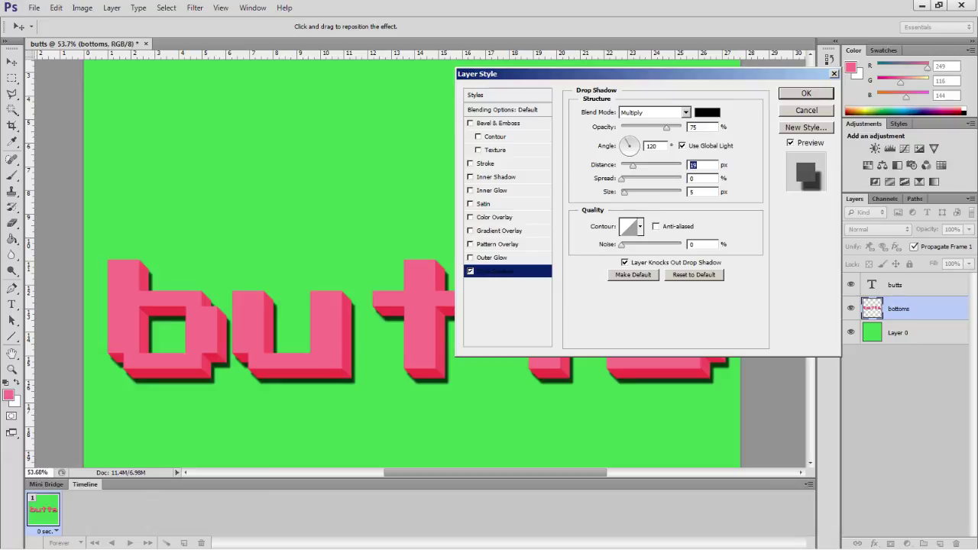
Step: Increase the drop shadow's size for a softer blur around the letters and apply the layer style
{"action": "key", "text": "Tab"}
{"action": "key", "text": "Tab"}
{"action": "key", "text": "Up"}
{"action": "key", "text": "Up"}
{"action": "key", "text": "Up"}
{"action": "key", "text": "Up"}
{"action": "key", "text": "Up"}
{"action": "key", "text": "Up"}
{"action": "key", "text": "Up"}
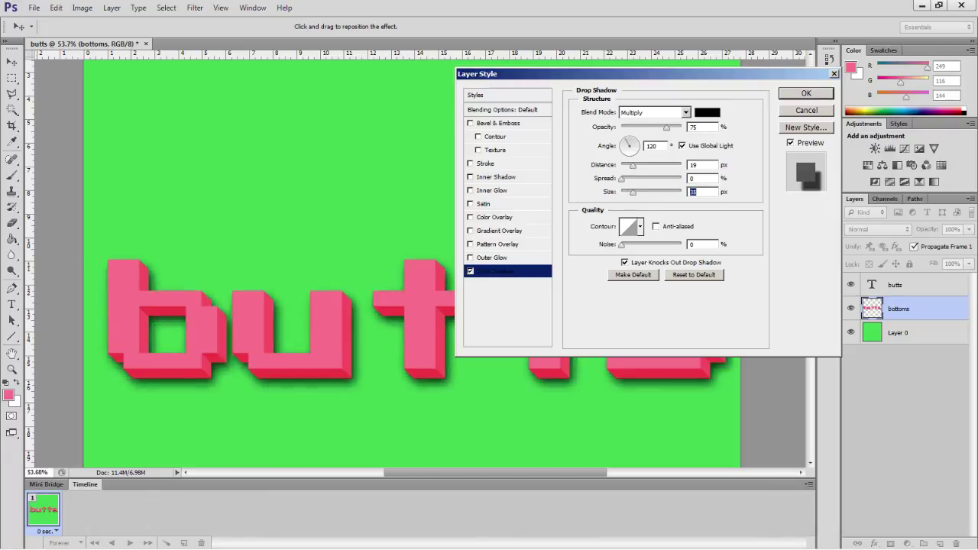
{"action": "key", "text": "Up"}
{"action": "key", "text": "Up"}
{"action": "key", "text": "Up"}
{"action": "key", "text": "Return"}
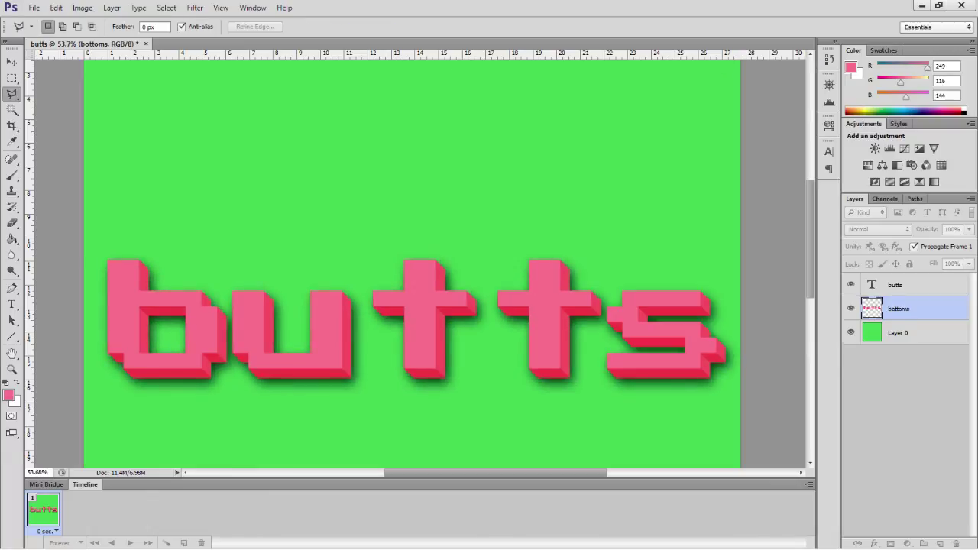
Step: Examine the drop shadow and shaded faces across the whole word, from the b to the s
{"action": "scroll", "coordinate": [290, 329], "scroll_direction": "down", "scroll_amount": 2}
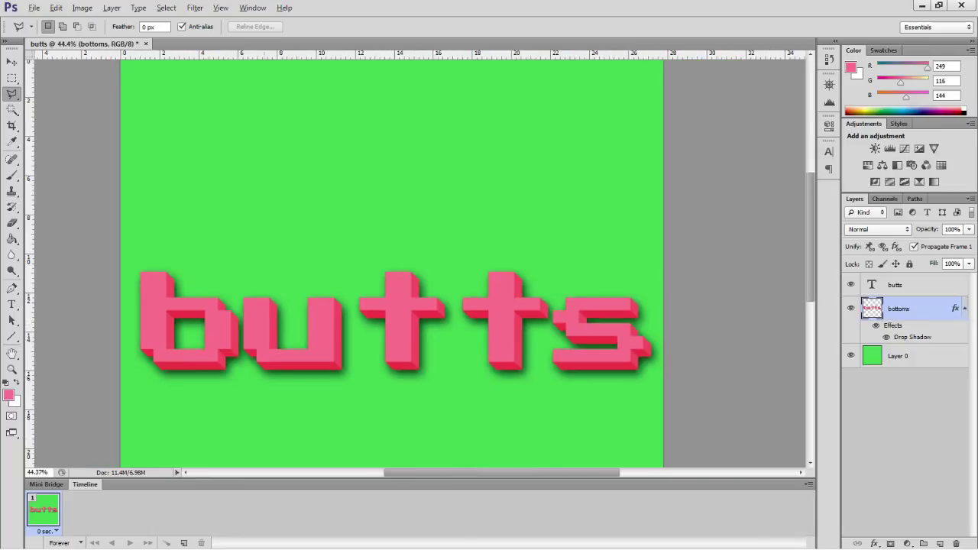
{"action": "left_click_drag", "start_coordinate": [290, 328], "coordinate": [363, 328]}
{"action": "scroll", "coordinate": [412, 264], "scroll_direction": "up", "scroll_amount": 3}
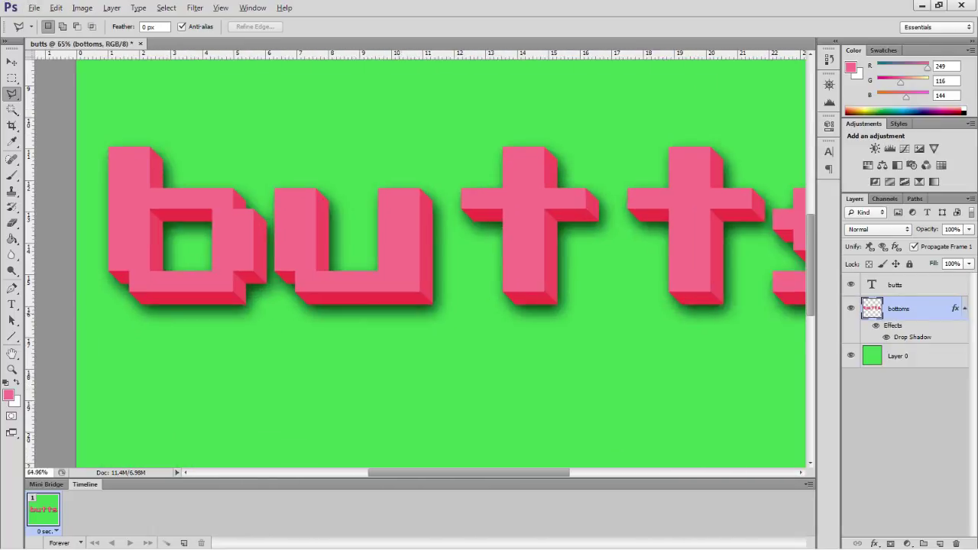
{"action": "scroll", "coordinate": [413, 264], "scroll_direction": "down", "scroll_amount": 2}
{"action": "scroll", "coordinate": [412, 264], "scroll_direction": "up", "scroll_amount": 1}
{"action": "scroll", "coordinate": [412, 264], "scroll_direction": "up", "scroll_amount": 1}
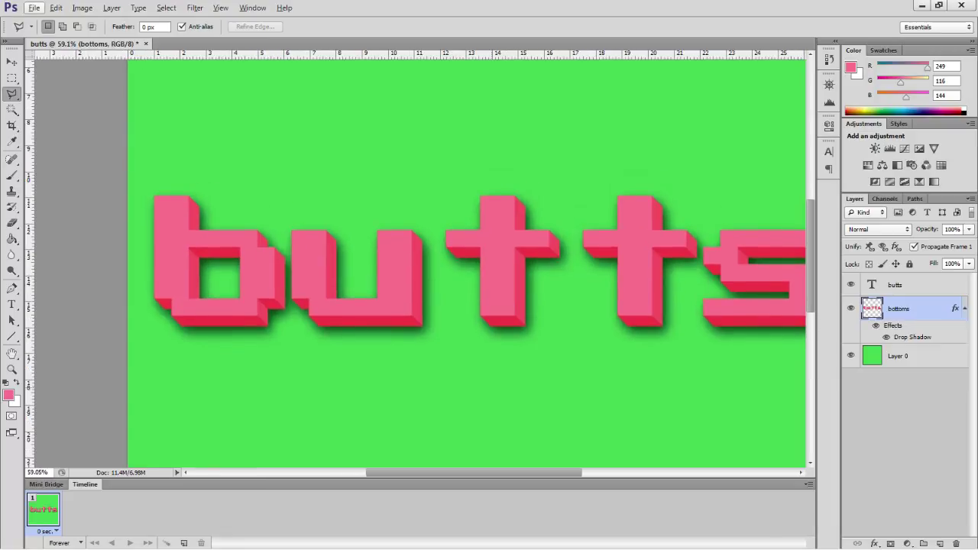
{"action": "scroll", "coordinate": [413, 264], "scroll_direction": "right", "scroll_amount": 5}
{"action": "scroll", "coordinate": [413, 264], "scroll_direction": "left", "scroll_amount": 5}
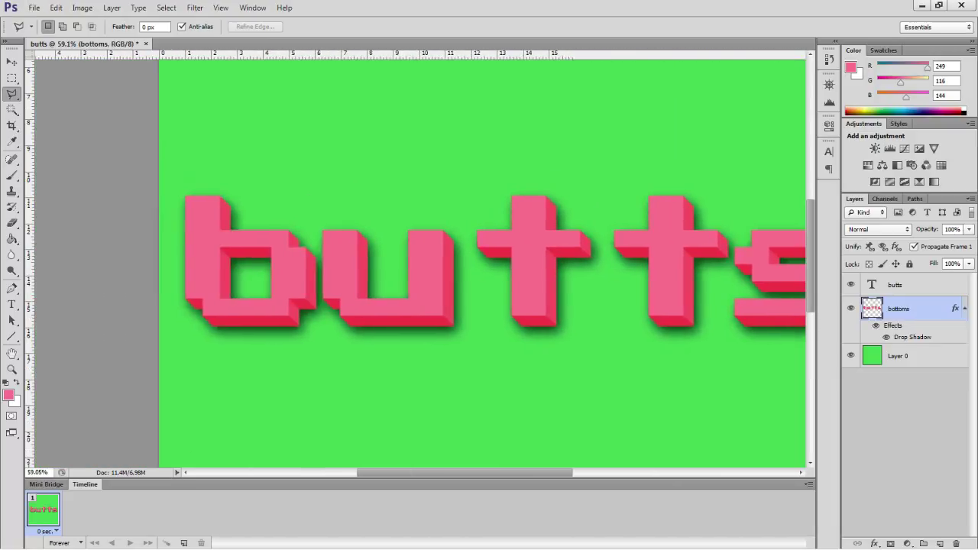
{"action": "scroll", "coordinate": [413, 264], "scroll_direction": "right", "scroll_amount": 1}
{"action": "scroll", "coordinate": [413, 263], "scroll_direction": "right", "scroll_amount": 1}
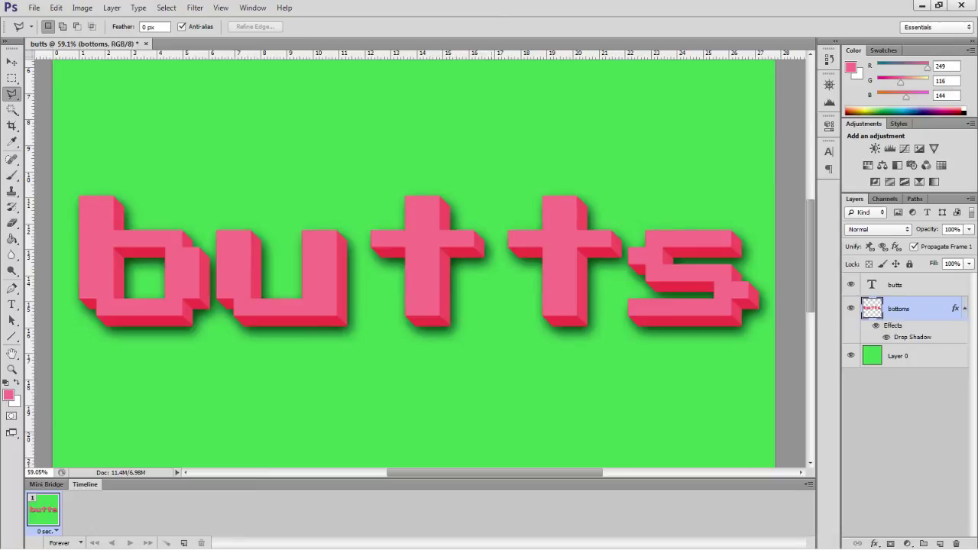